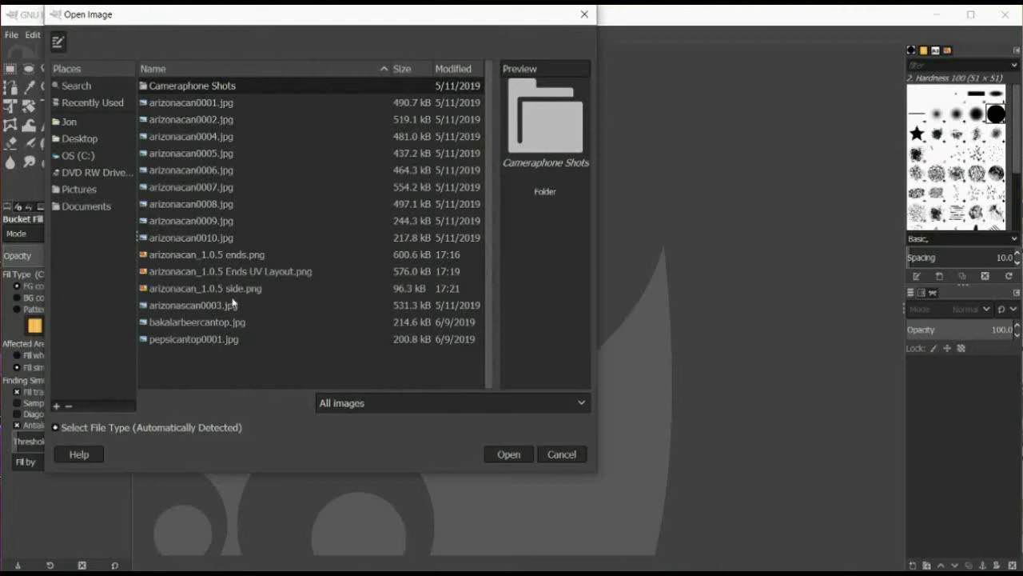
# - Open arizonacan_1.0.5 side.png from the project folder in GIMP
pyautogui.click(231, 289)
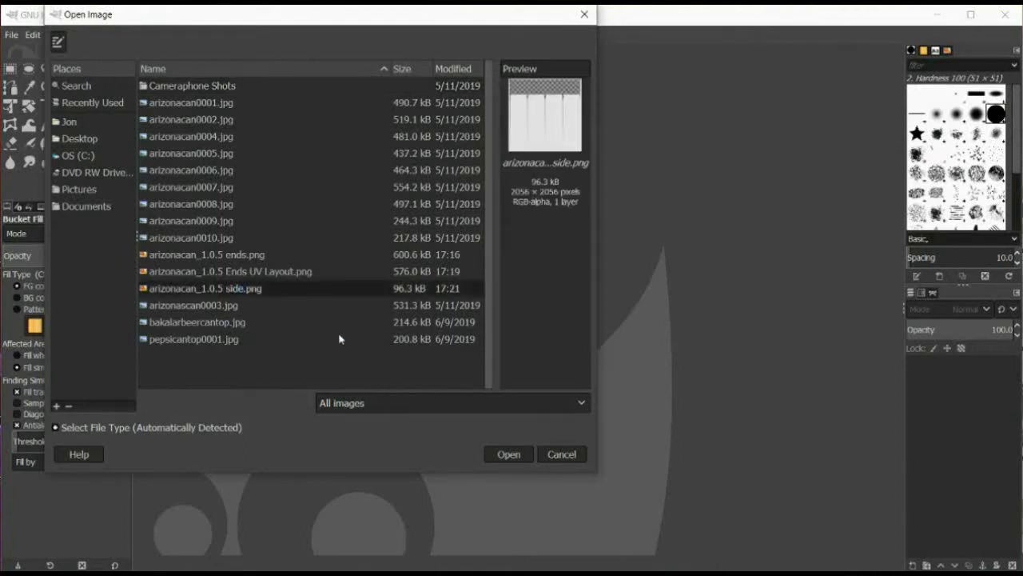
pyautogui.click(509, 455)
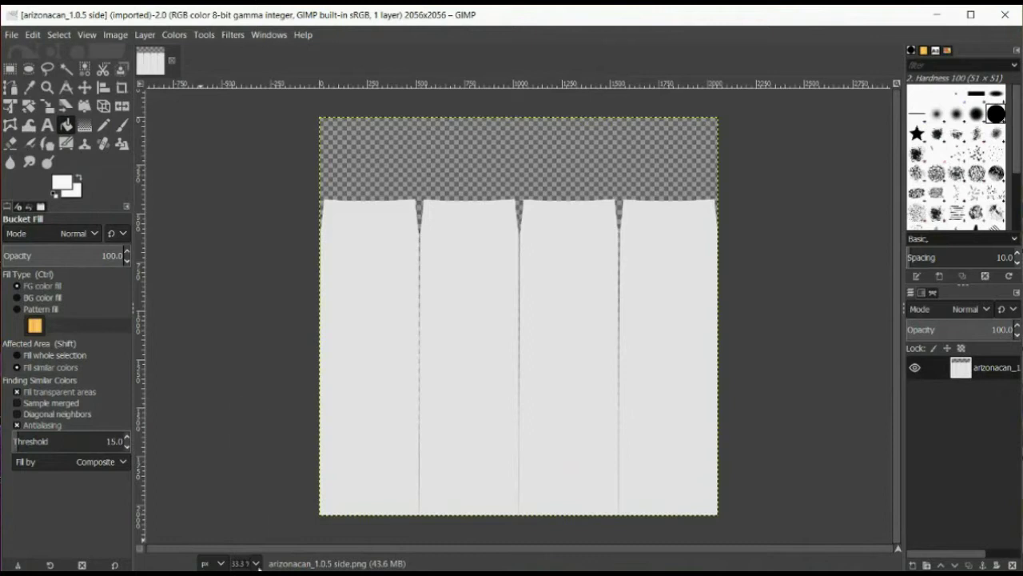
# - Try actual-size and zoomed-out views of the side layout, then zoom to 200%
pyautogui.click(255, 563)
pyautogui.click(254, 471)
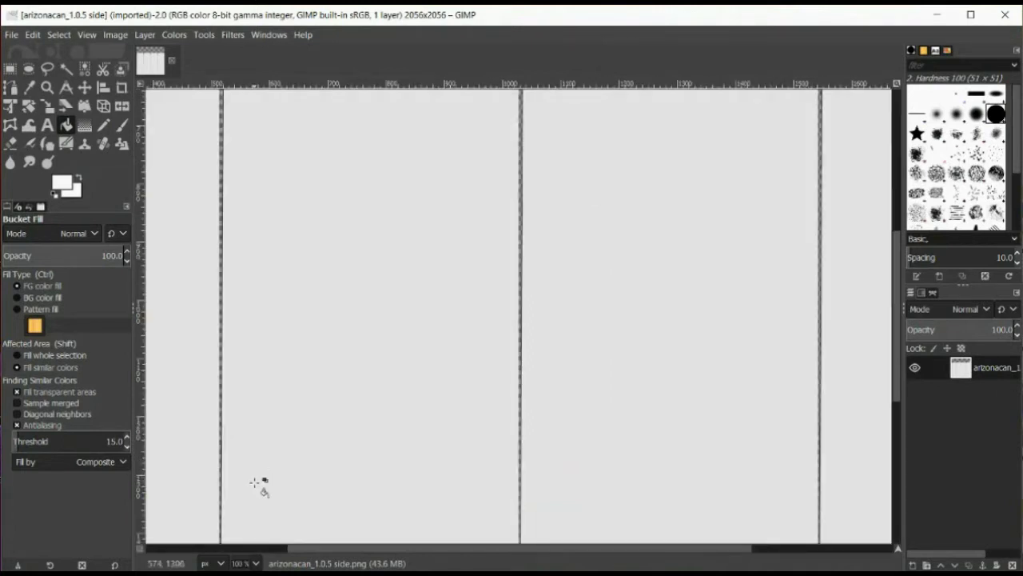
pyautogui.click(256, 563)
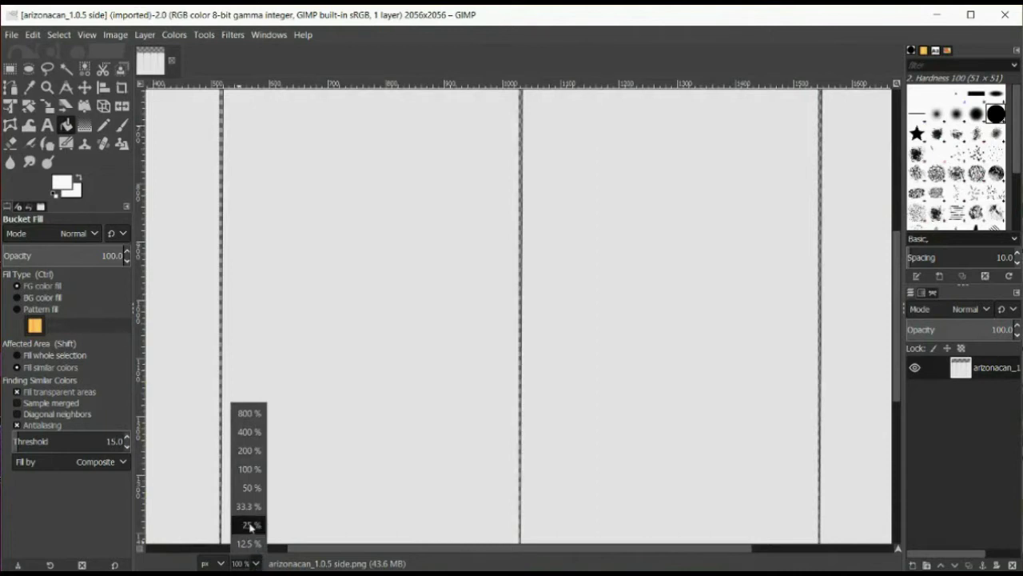
pyautogui.click(250, 525)
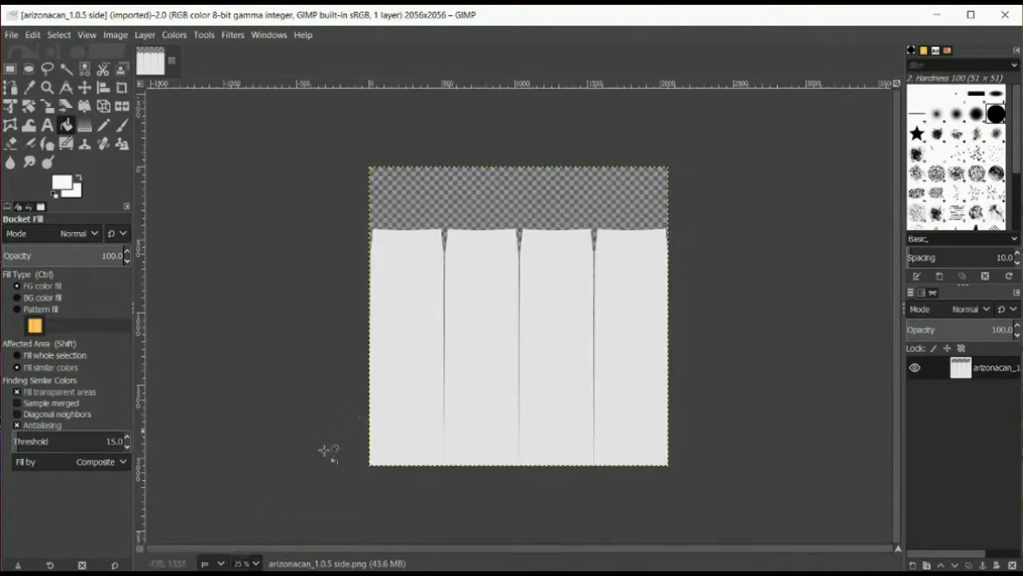
pyautogui.click(255, 564)
pyautogui.click(258, 451)
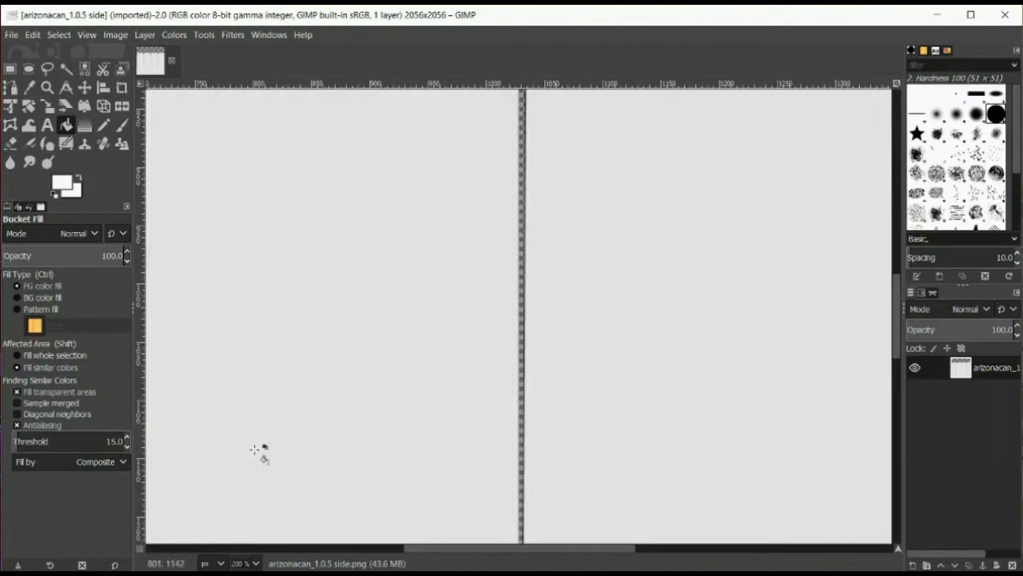
# - Scroll and pan around the 200% view to inspect the image edges
pyautogui.scroll(5, 352, 316)
pyautogui.scroll(5, 360, 305)
pyautogui.scroll(-5, 356, 308)
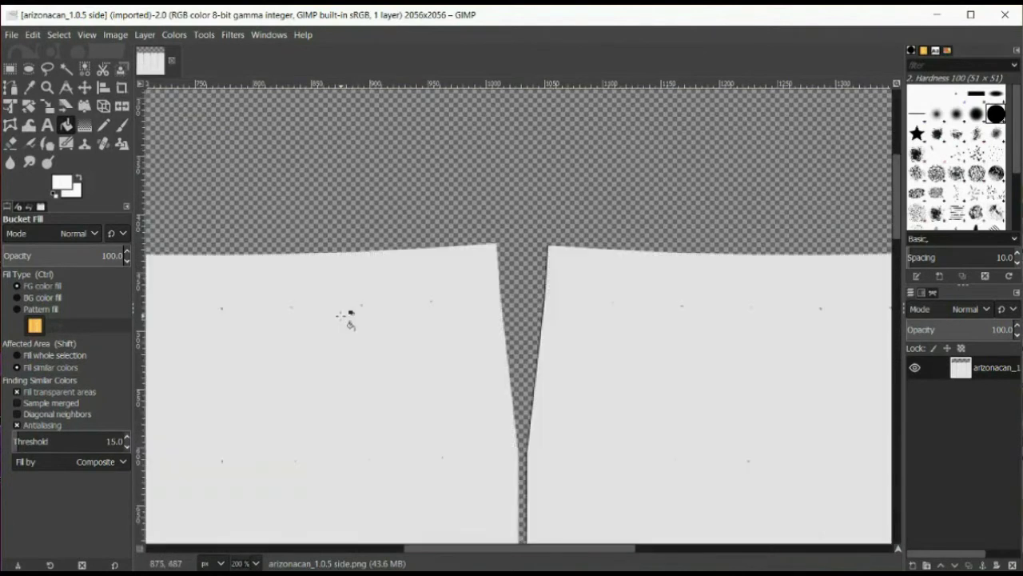
pyautogui.scroll(-3, 340, 316)
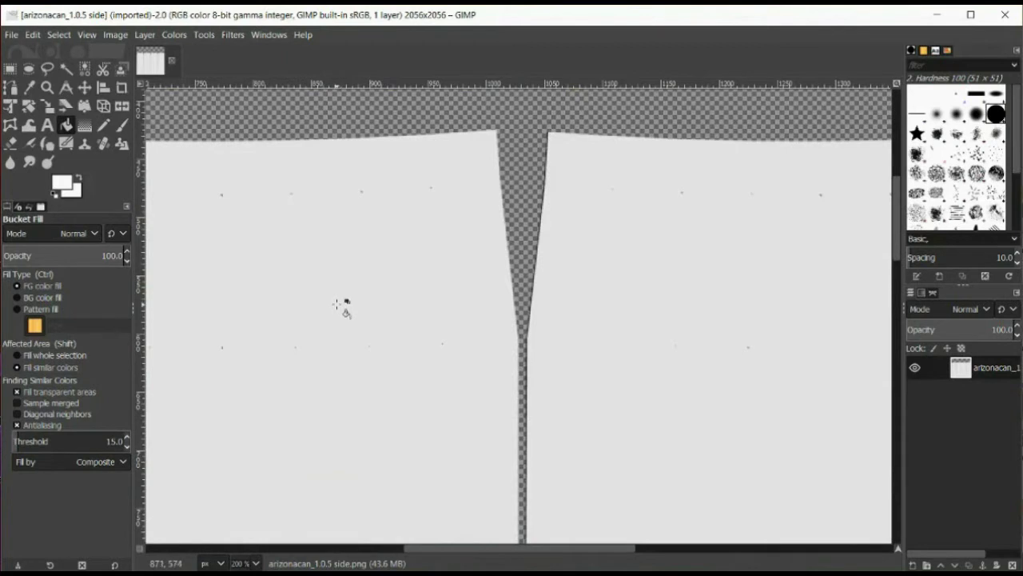
pyautogui.scroll(-5, 338, 311)
pyautogui.scroll(-5, 340, 306)
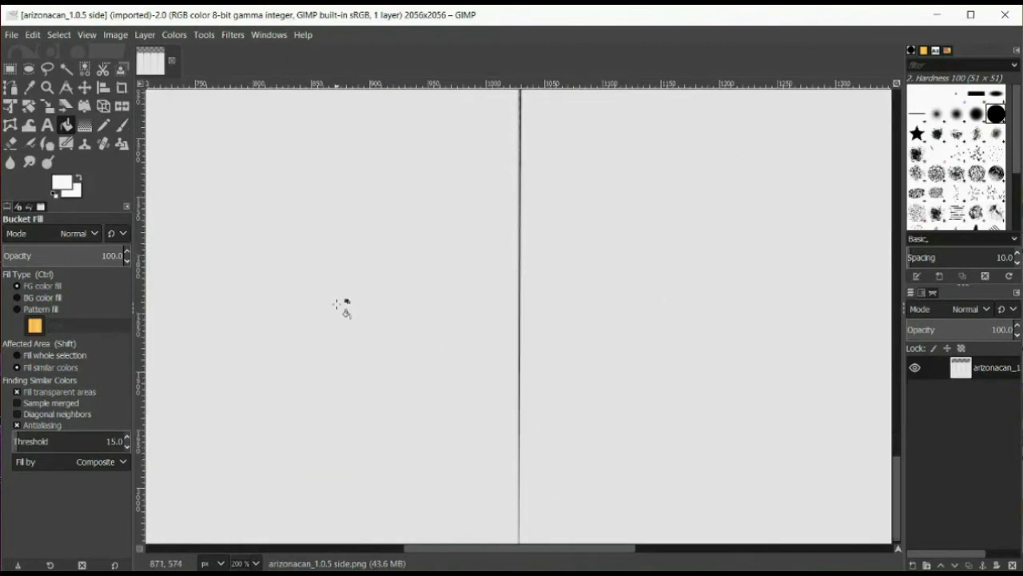
pyautogui.scroll(5, 340, 306)
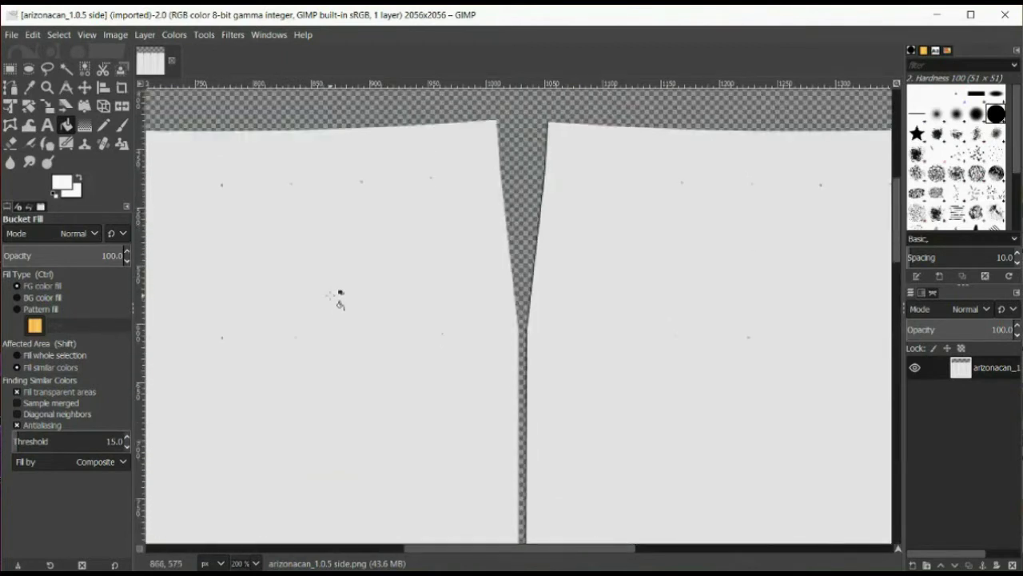
pyautogui.moveTo(520, 548); pyautogui.dragTo(224, 551)
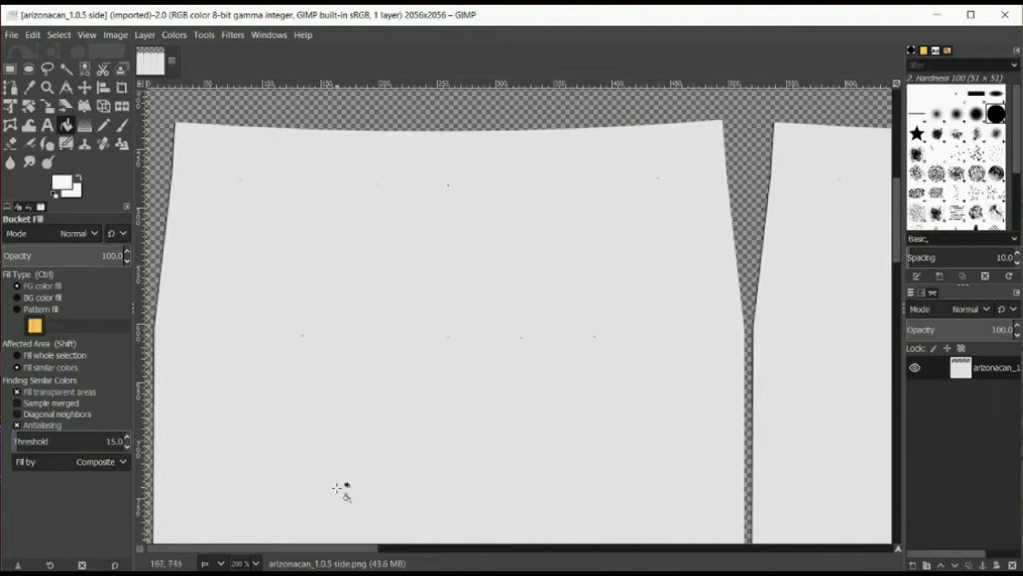
# - Close GIMP and, in Blender's 3D View, select only the Side material faces
pyautogui.click(1004, 16)
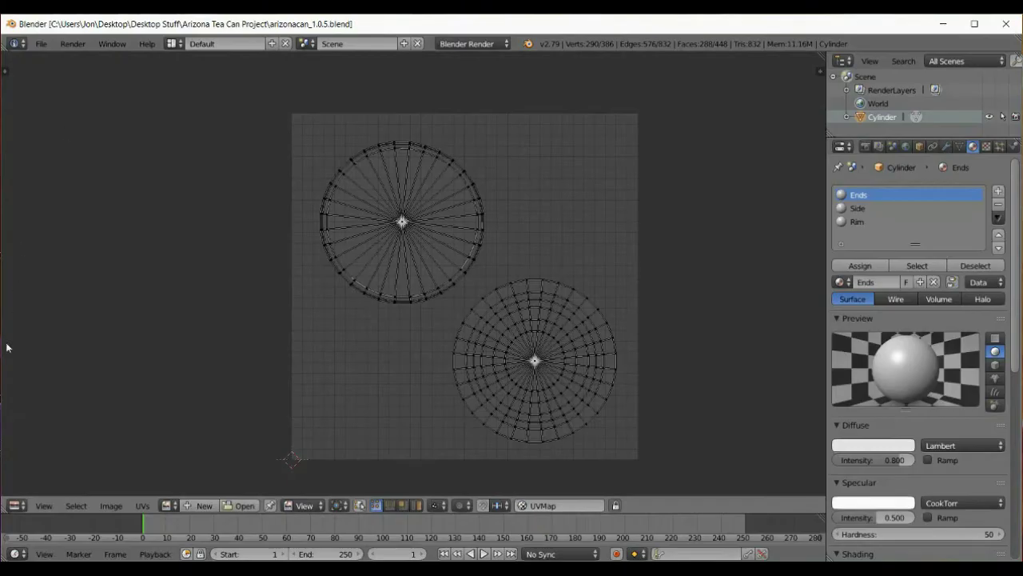
pyautogui.click(17, 505)
pyautogui.click(32, 489)
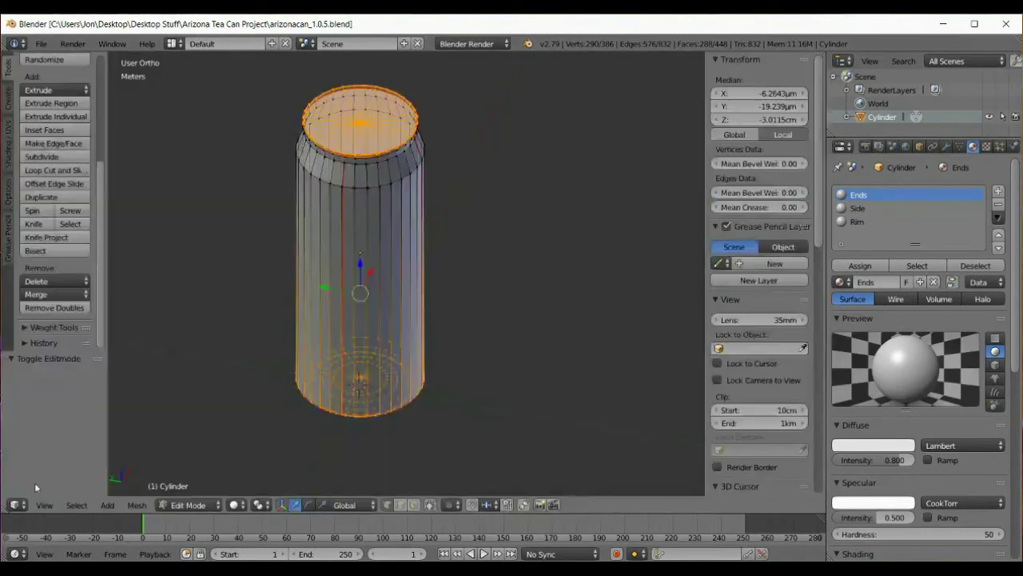
pyautogui.click(77, 504)
pyautogui.click(110, 455)
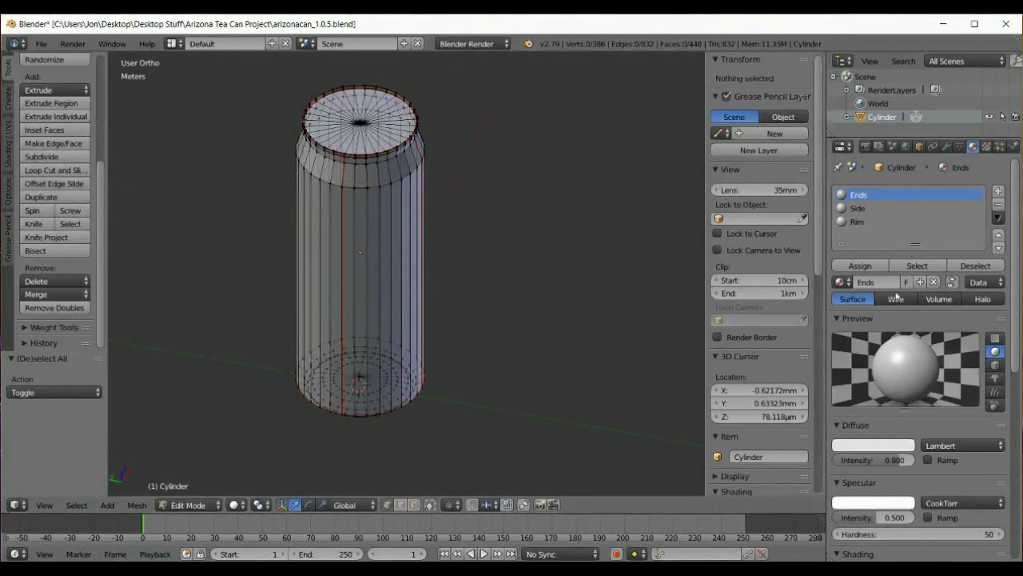
pyautogui.click(887, 208)
pyautogui.click(917, 265)
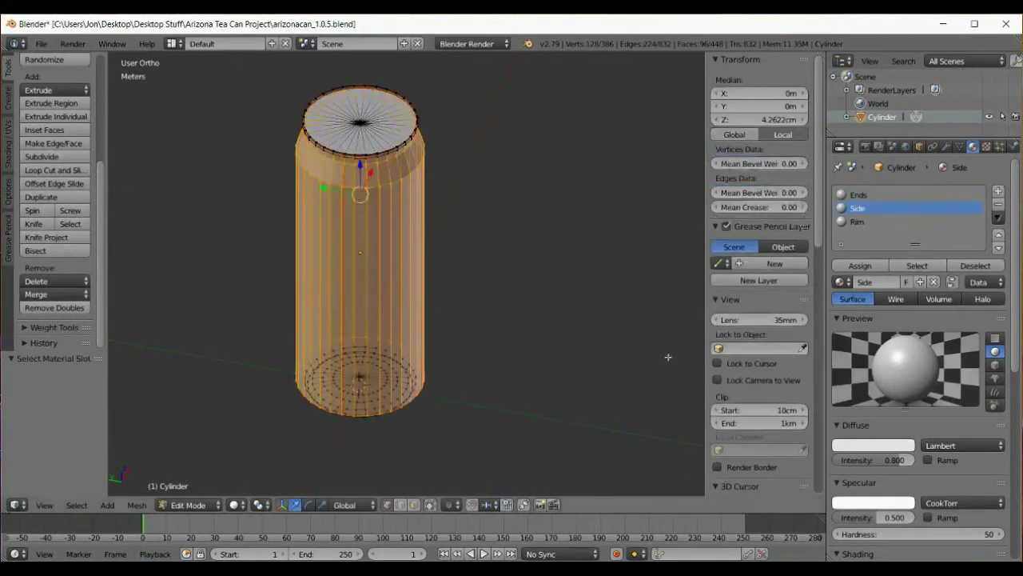
# - Return the editor to the UV/Image Editor to show the side UVs
pyautogui.click(17, 504)
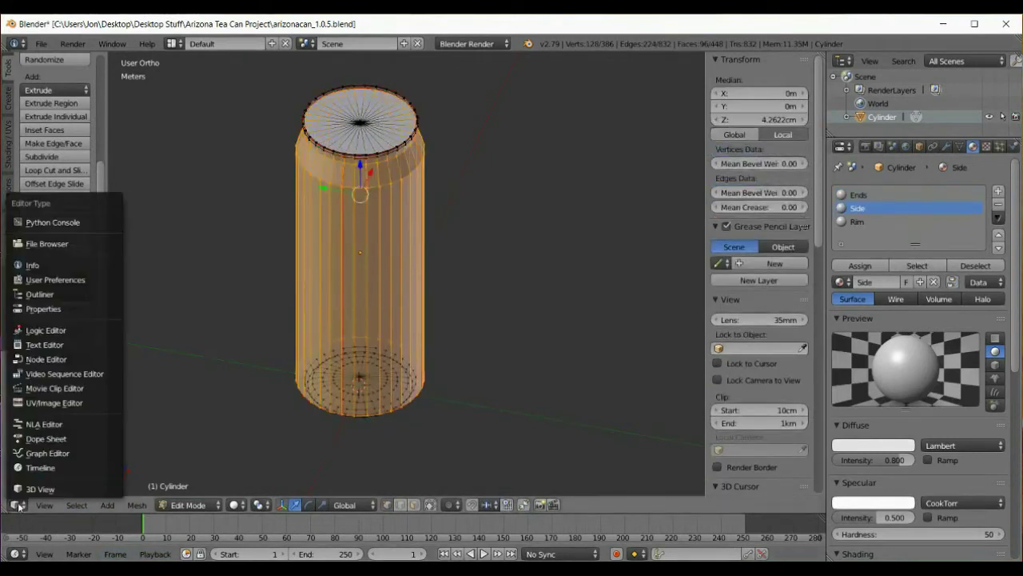
pyautogui.click(42, 403)
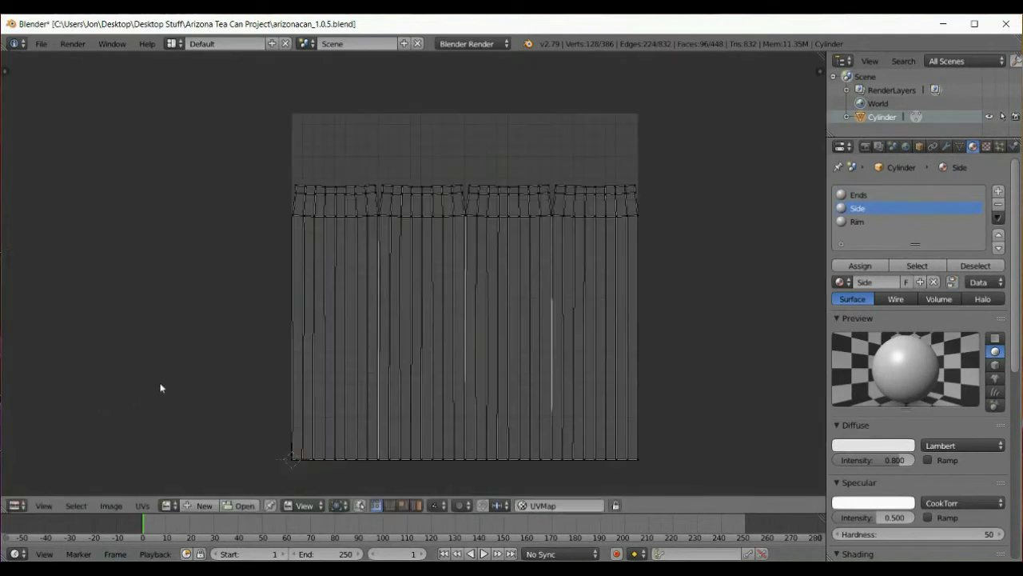
pyautogui.click(23, 507)
pyautogui.click(22, 507)
pyautogui.click(22, 507)
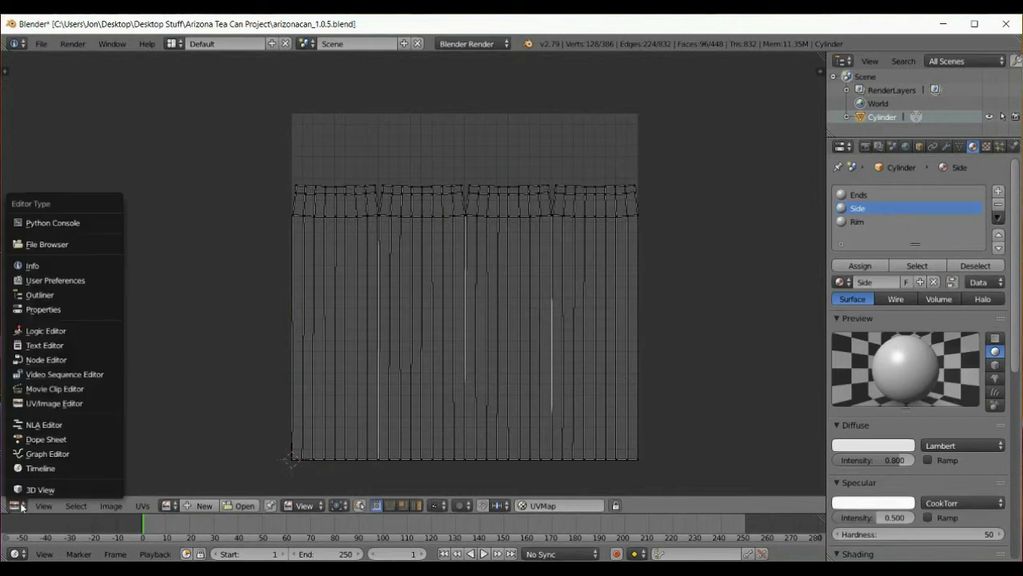
# - Start a UV layout export and set its size to 2056×2056
pyautogui.click(141, 507)
pyautogui.click(230, 171)
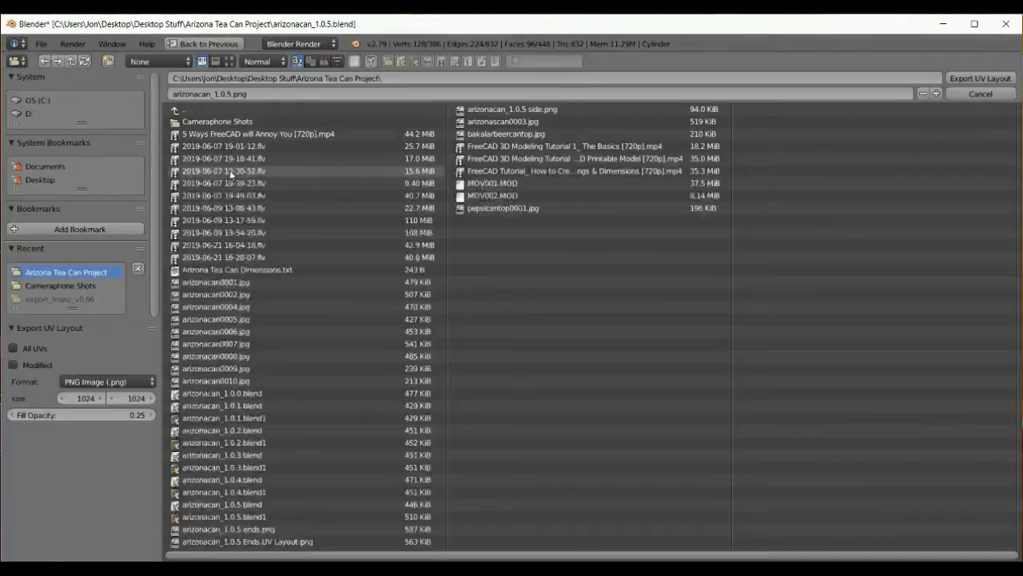
pyautogui.click(87, 398)
pyautogui.write('2056')
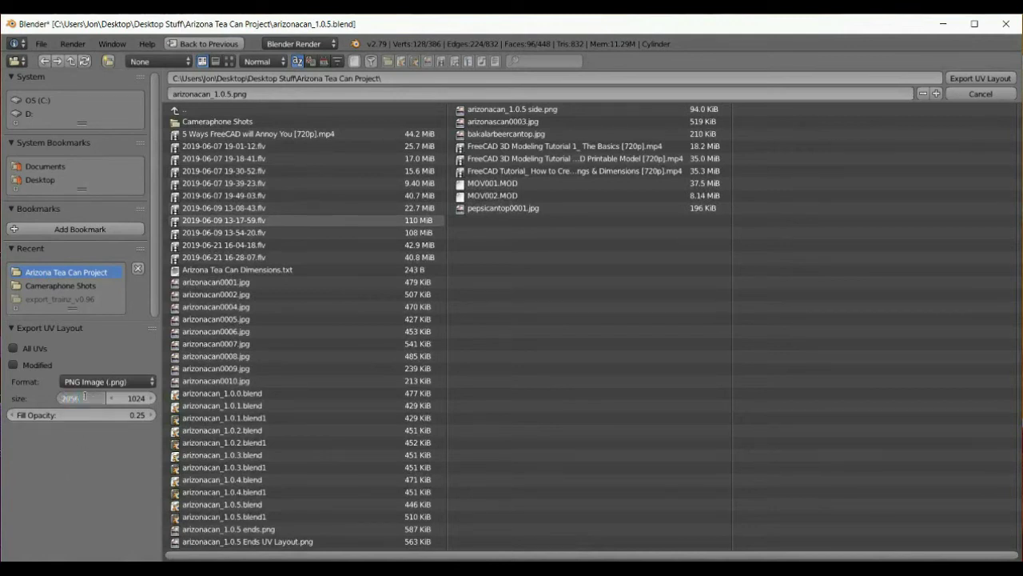
pyautogui.click(144, 398)
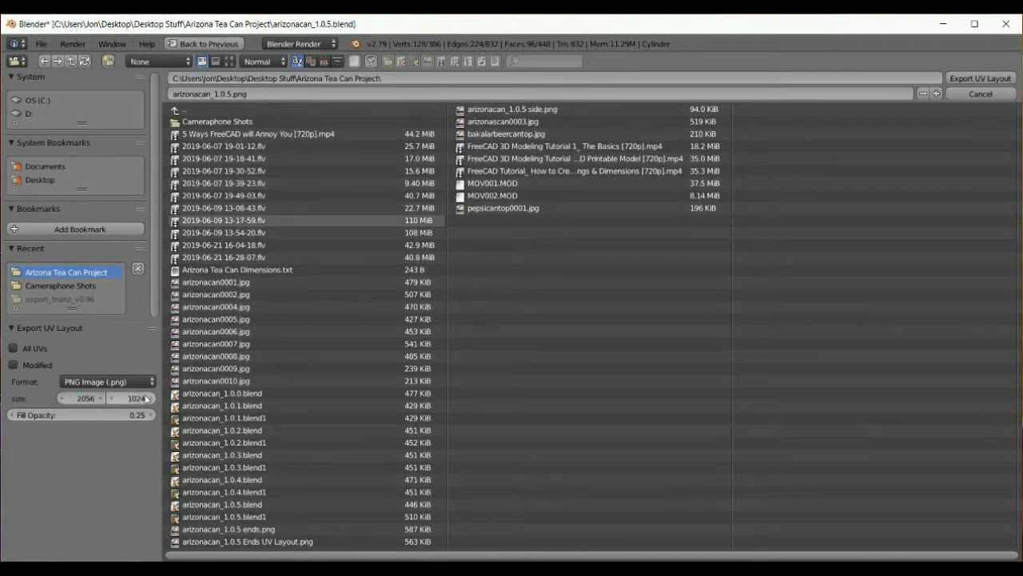
pyautogui.click(124, 401)
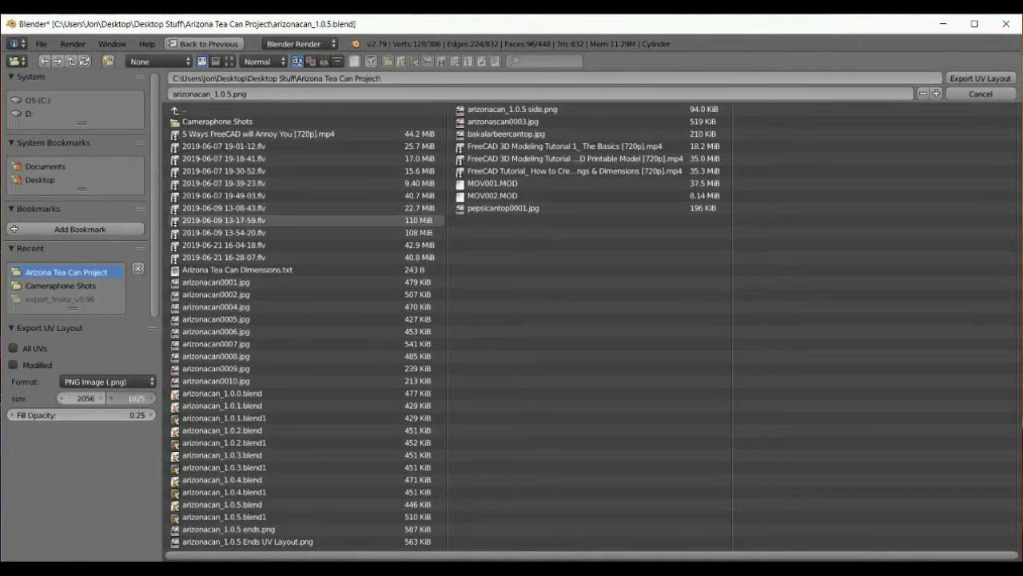
pyautogui.write('2056')
pyautogui.press('Return')
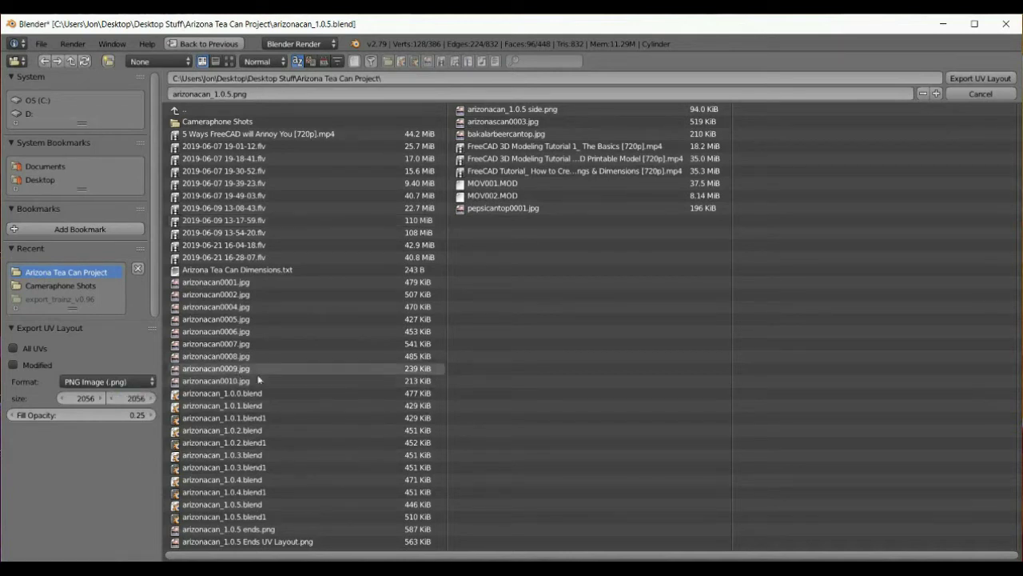
# - Export as arizonacan_1.0.5 side.png, replacing the old file, and quit Blender
pyautogui.click(300, 94)
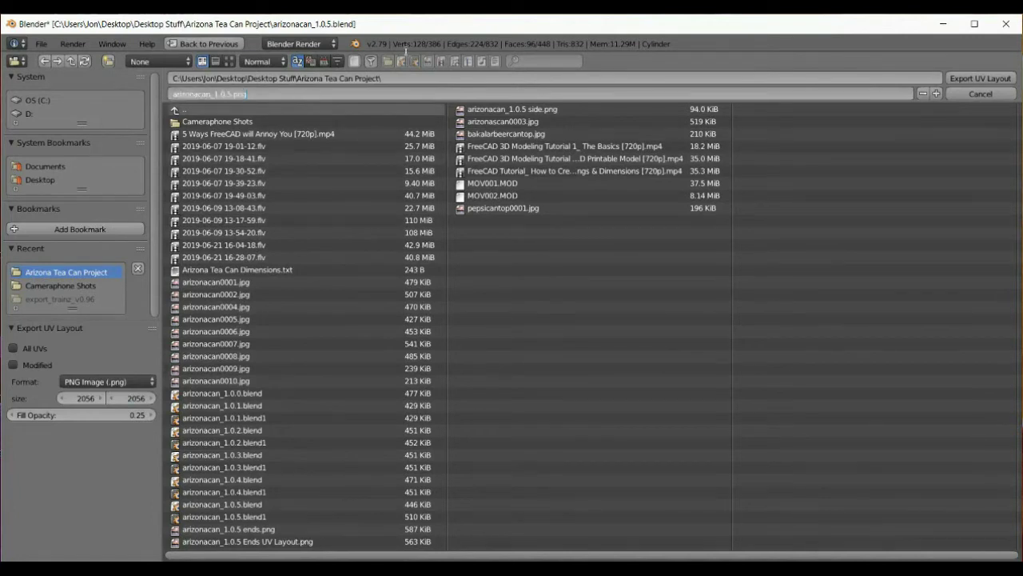
pyautogui.write('side')
pyautogui.press('Return')
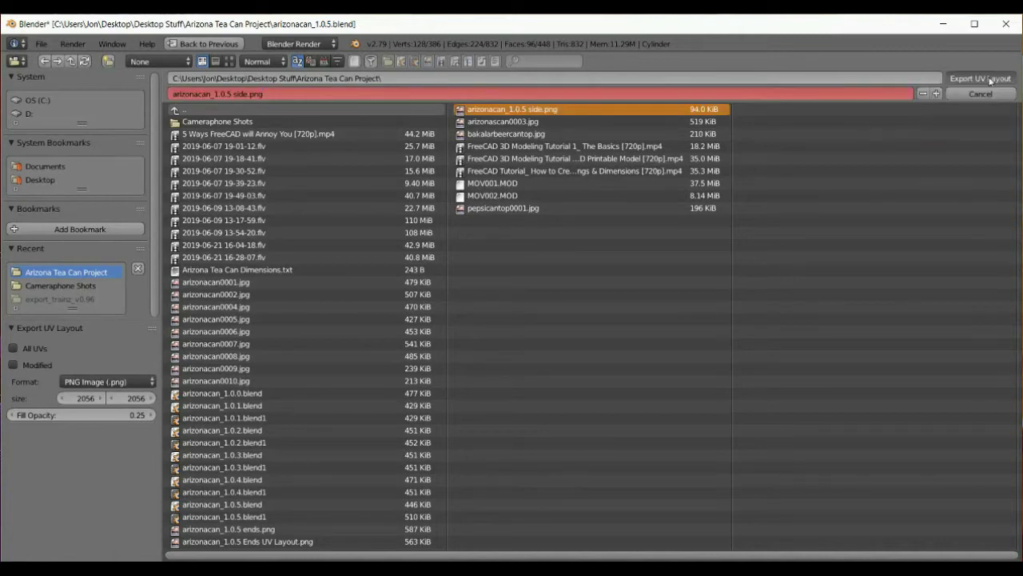
pyautogui.press('Return')
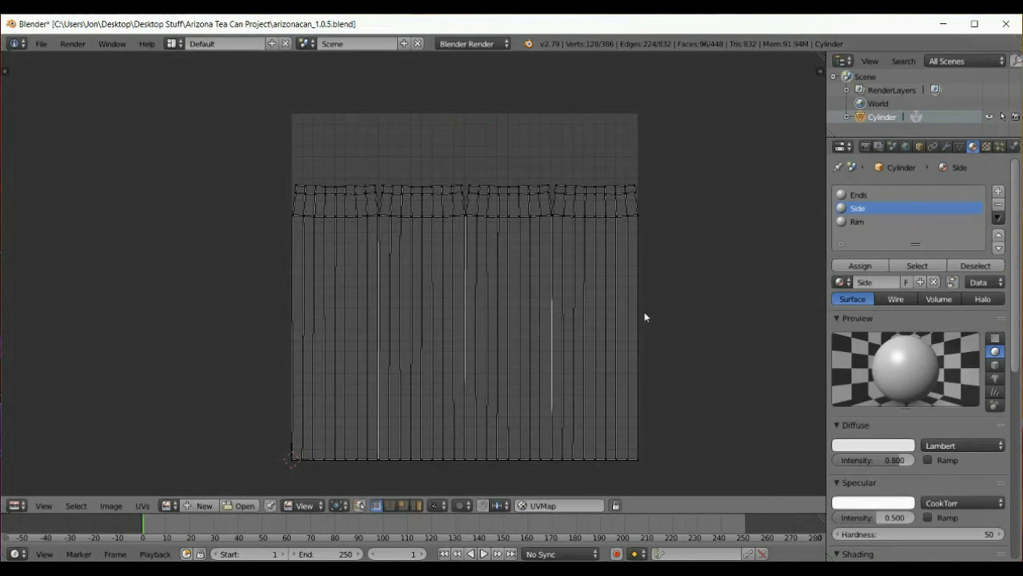
pyautogui.click(41, 44)
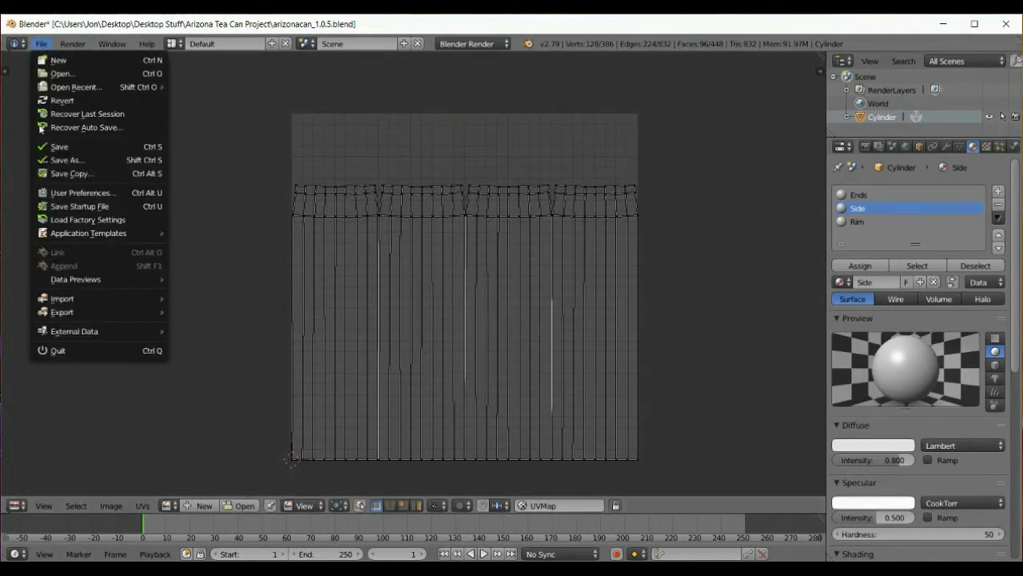
pyautogui.click(83, 349)
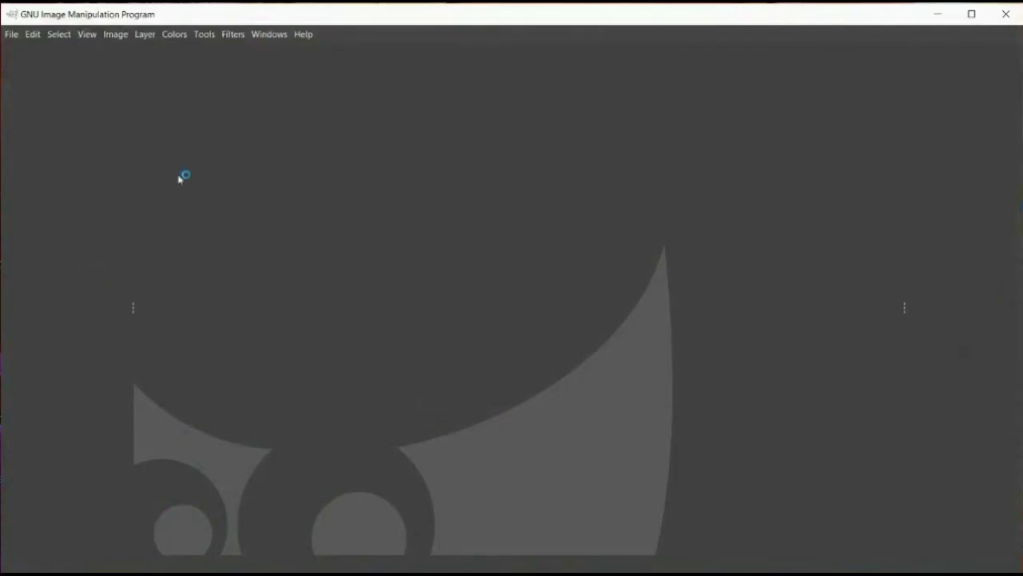
# - Open the re-exported arizonacan_1.0.5 side.png from GIMP's Recently Used list
pyautogui.click(12, 35)
pyautogui.click(44, 84)
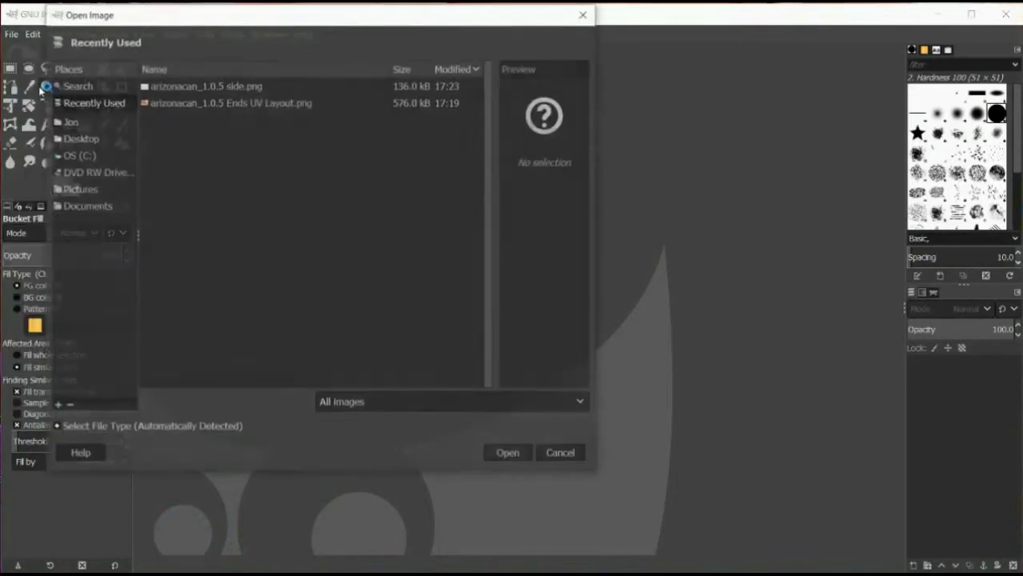
pyautogui.doubleClick(192, 85)
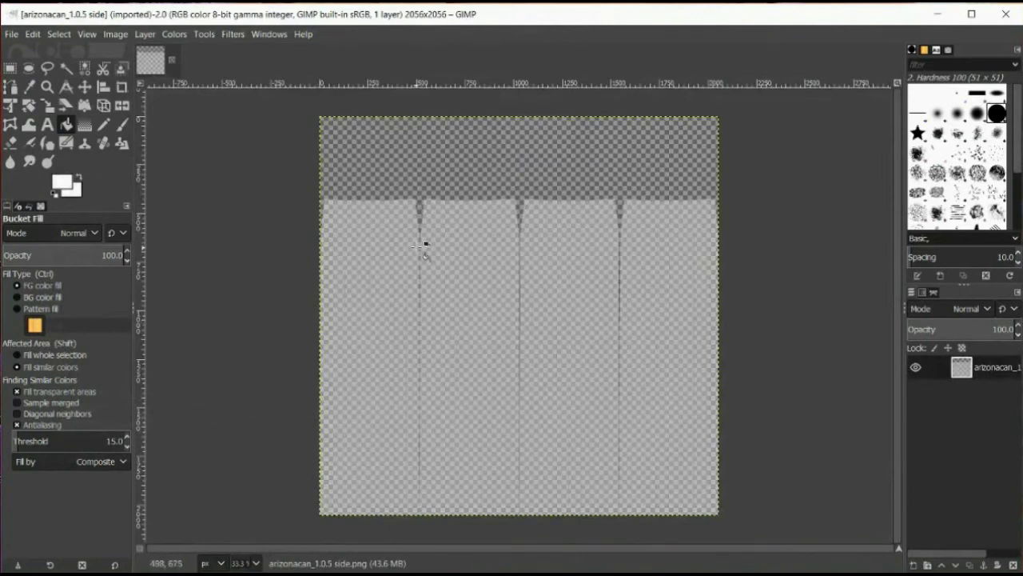
pyautogui.click(258, 565)
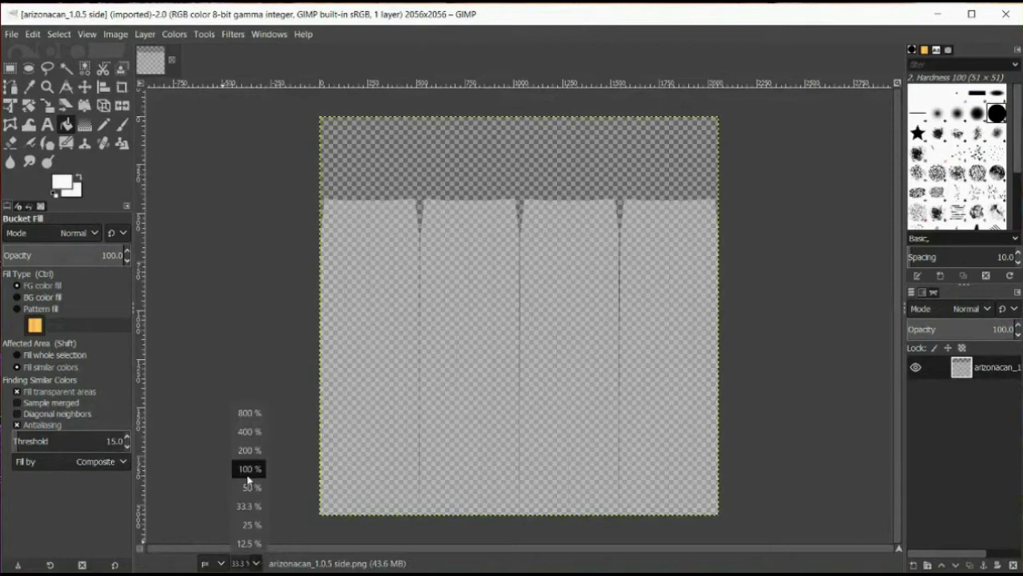
pyautogui.click(249, 470)
pyautogui.scroll(5, 315, 291)
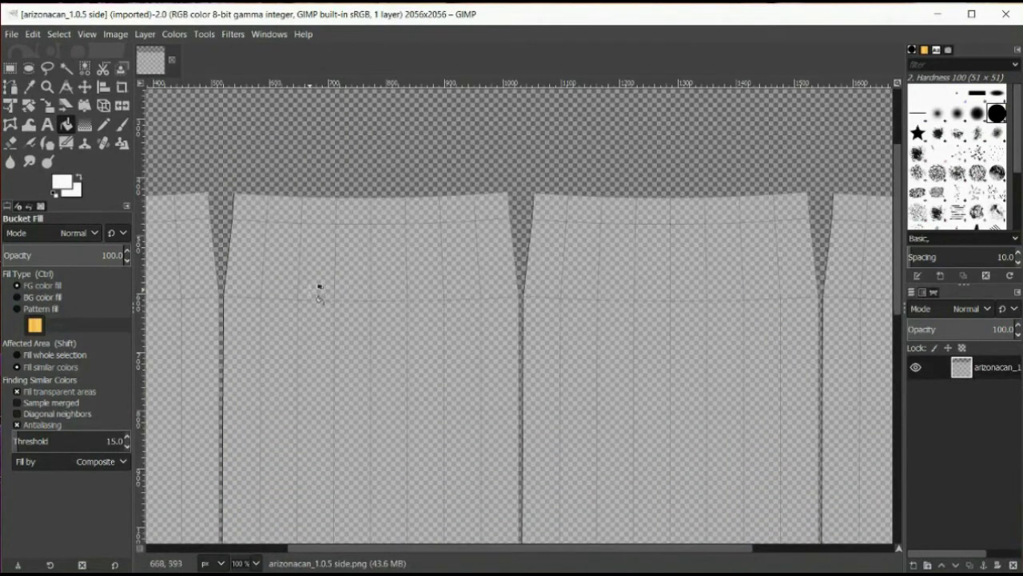
pyautogui.scroll(-10, 319, 288)
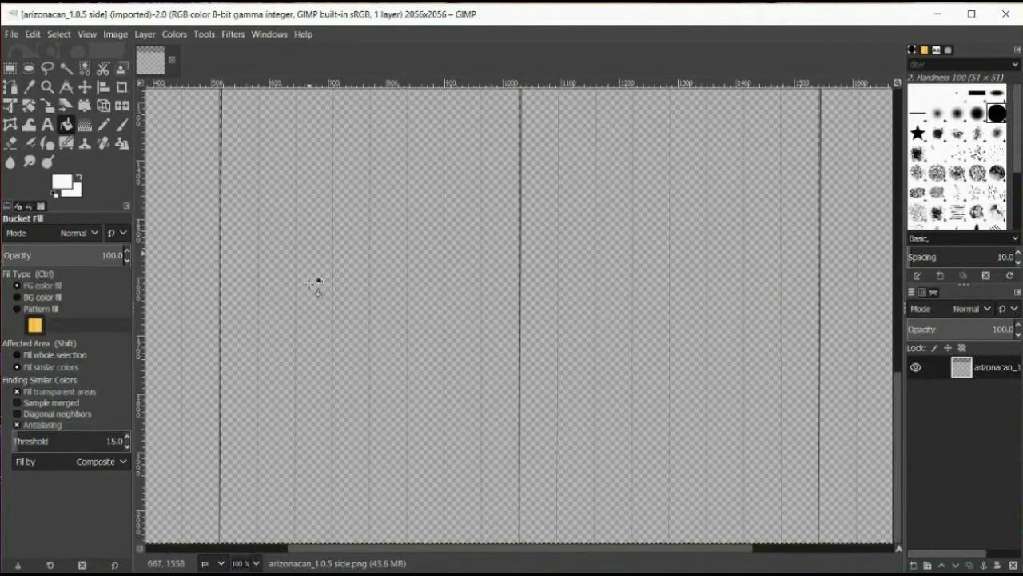
pyautogui.scroll(5, 316, 285)
pyautogui.scroll(1, 316, 285)
pyautogui.scroll(-4, 315, 285)
pyautogui.scroll(-2, 316, 285)
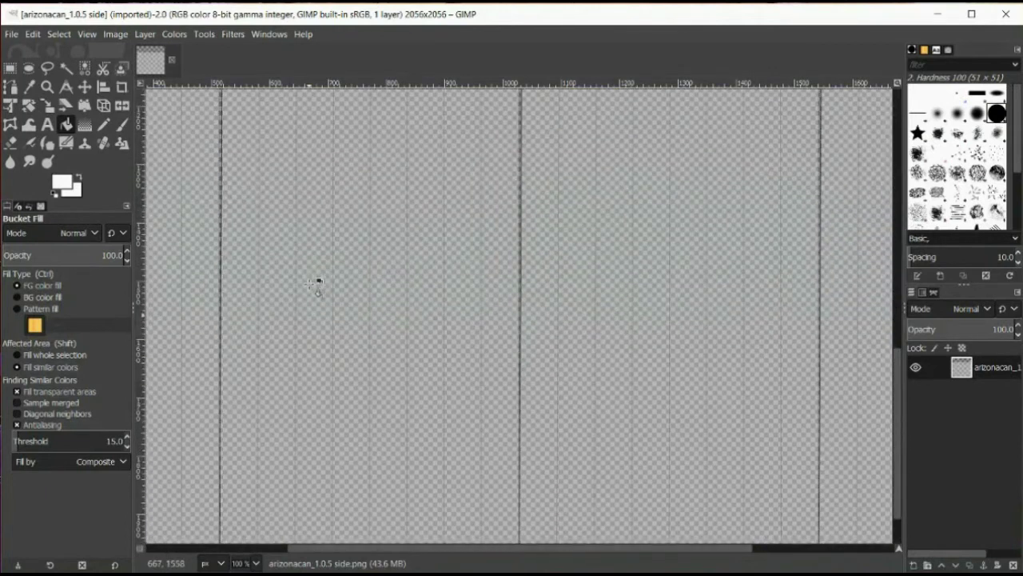
pyautogui.scroll(10, 317, 285)
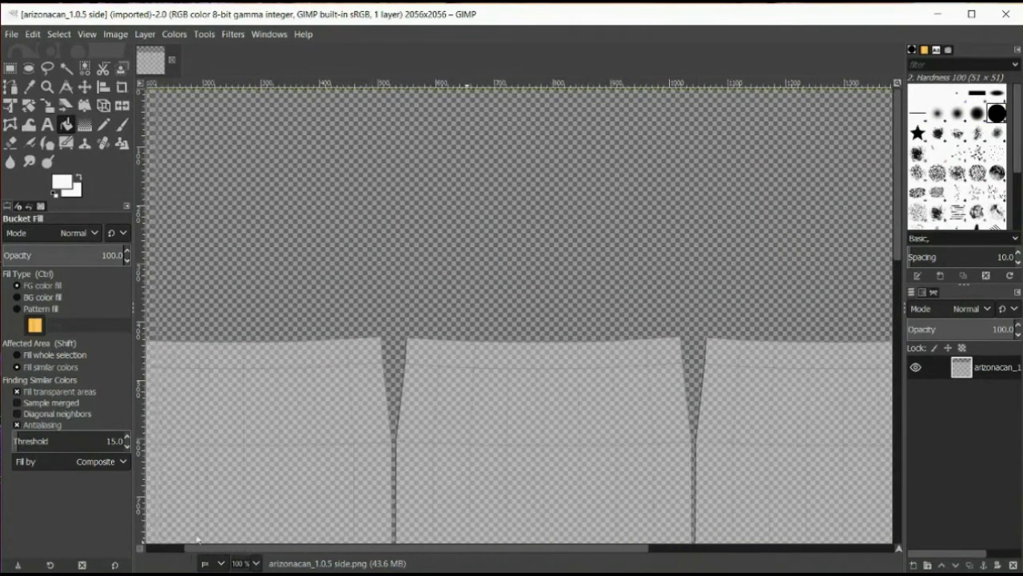
pyautogui.moveTo(311, 552); pyautogui.dragTo(103, 541)
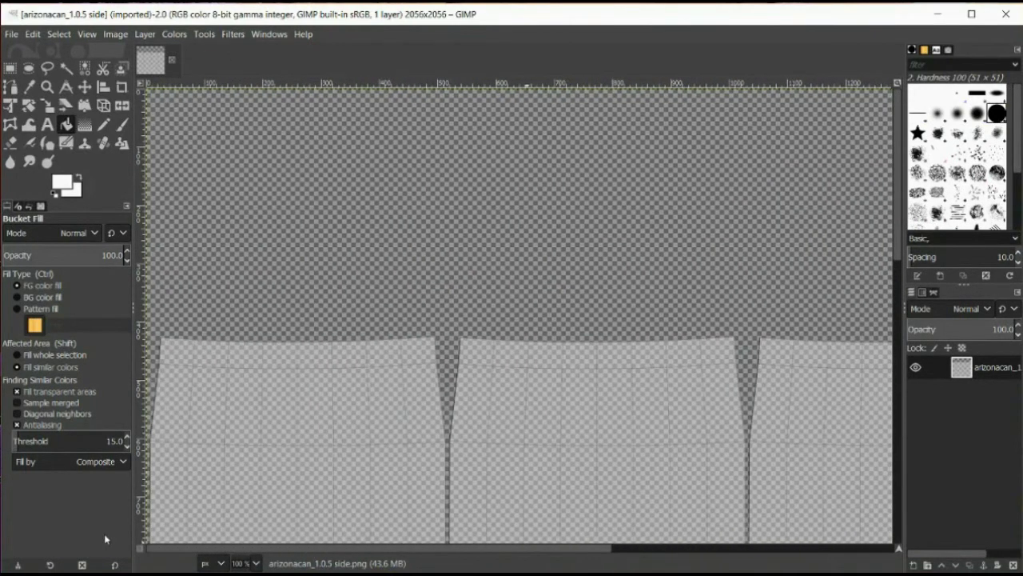
# - Select the entire image
pyautogui.click(114, 35)
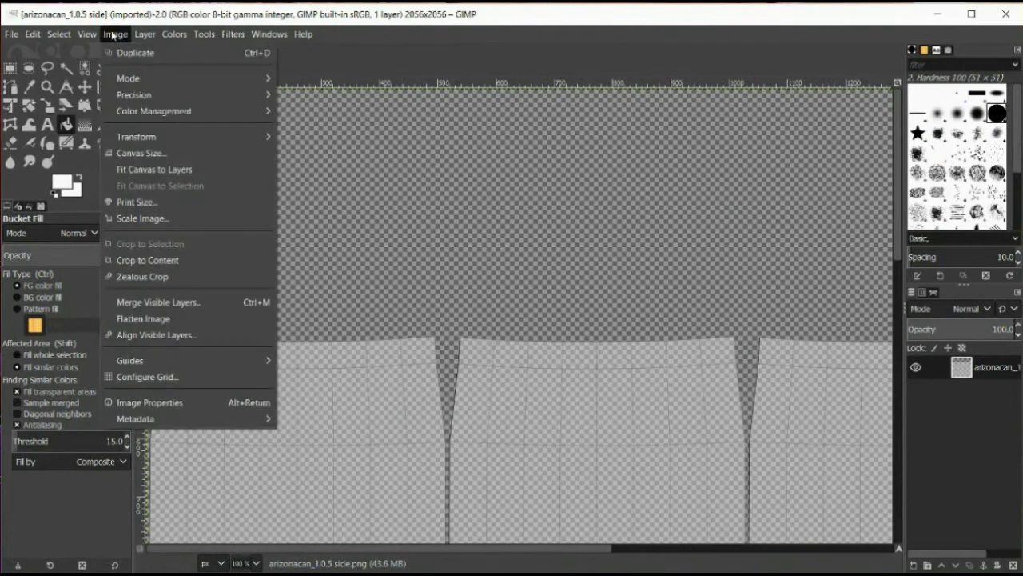
pyautogui.click(113, 34)
pyautogui.click(58, 34)
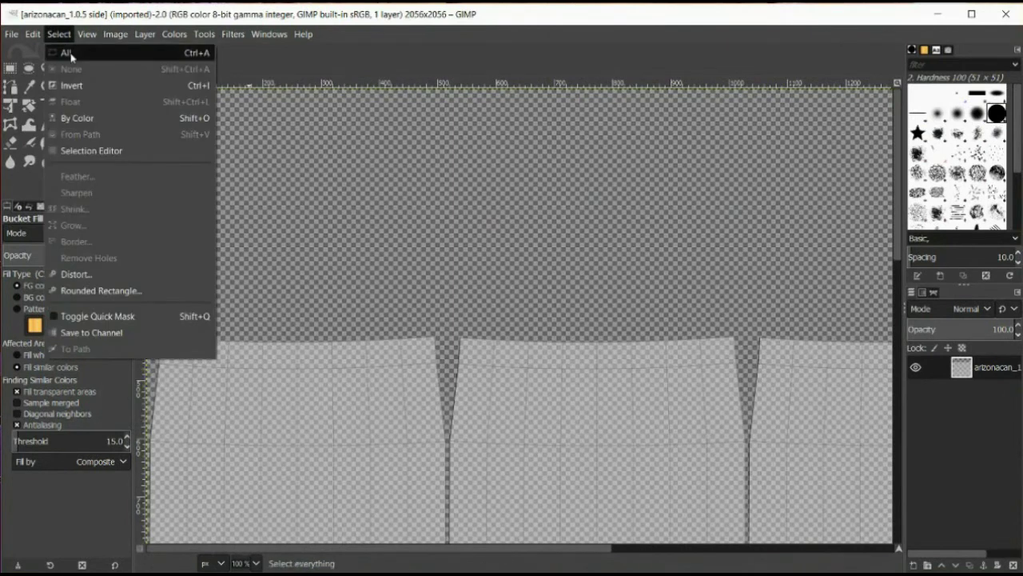
pyautogui.click(71, 55)
# - Apply Levels to the Alpha channel with output minimum 255, making everything opaque
pyautogui.click(205, 38)
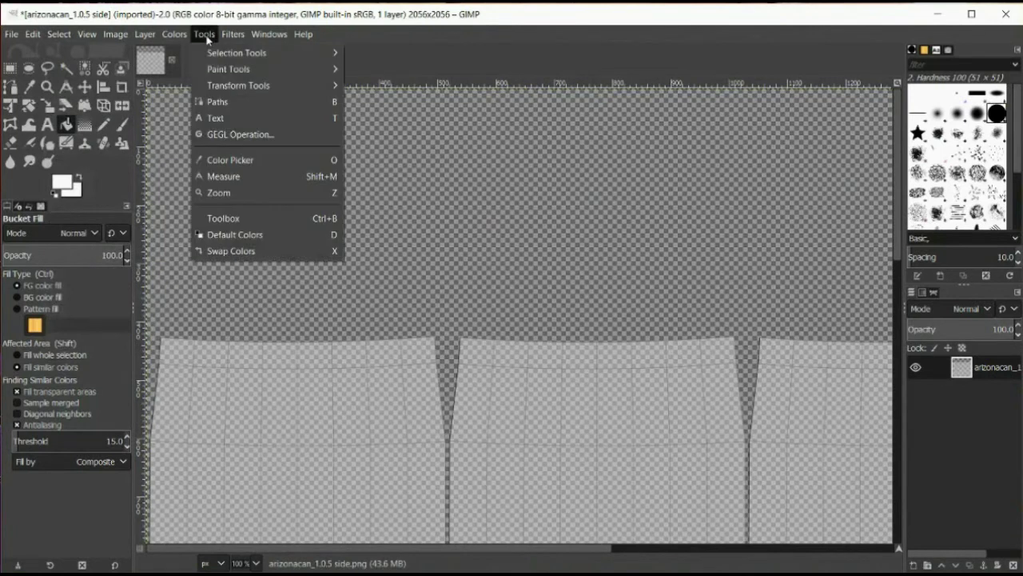
pyautogui.click(205, 34)
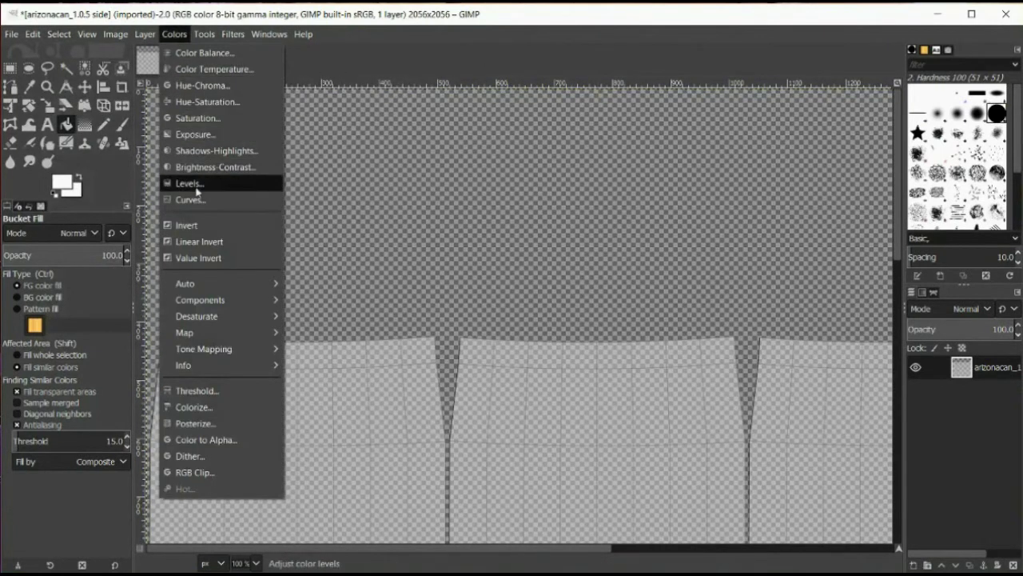
pyautogui.click(196, 186)
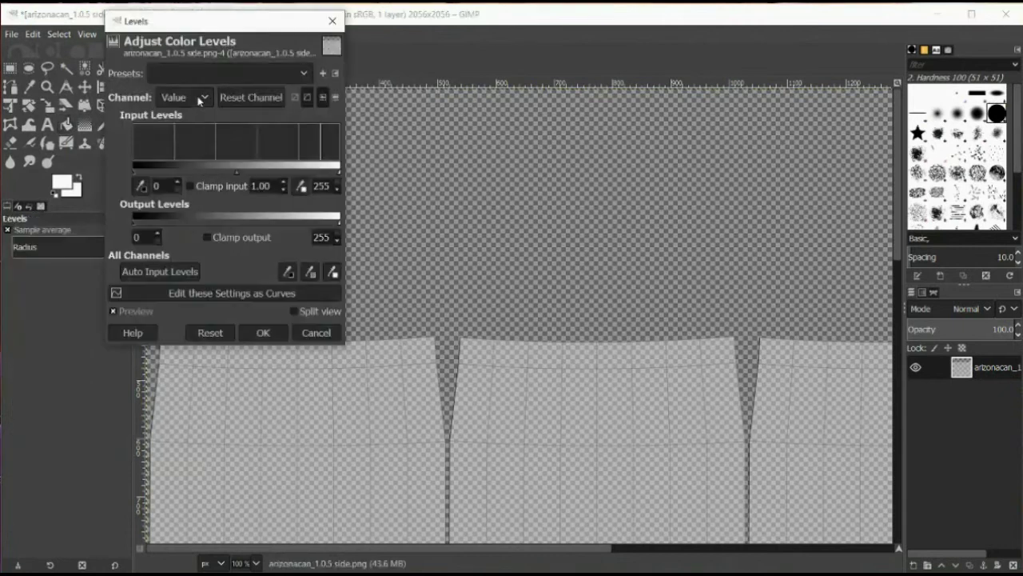
pyautogui.click(199, 98)
pyautogui.click(192, 171)
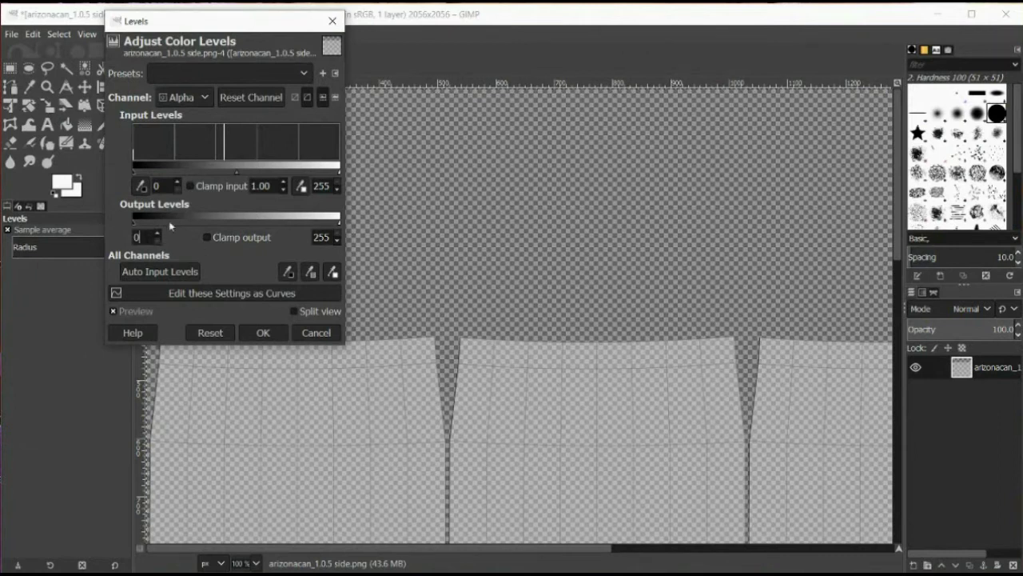
pyautogui.write('255')
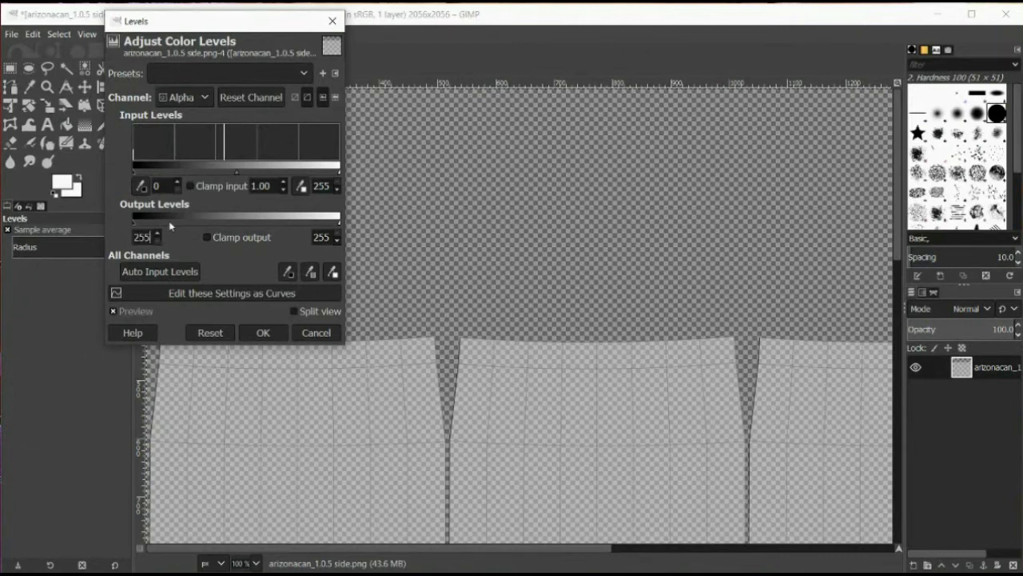
pyautogui.press('Return')
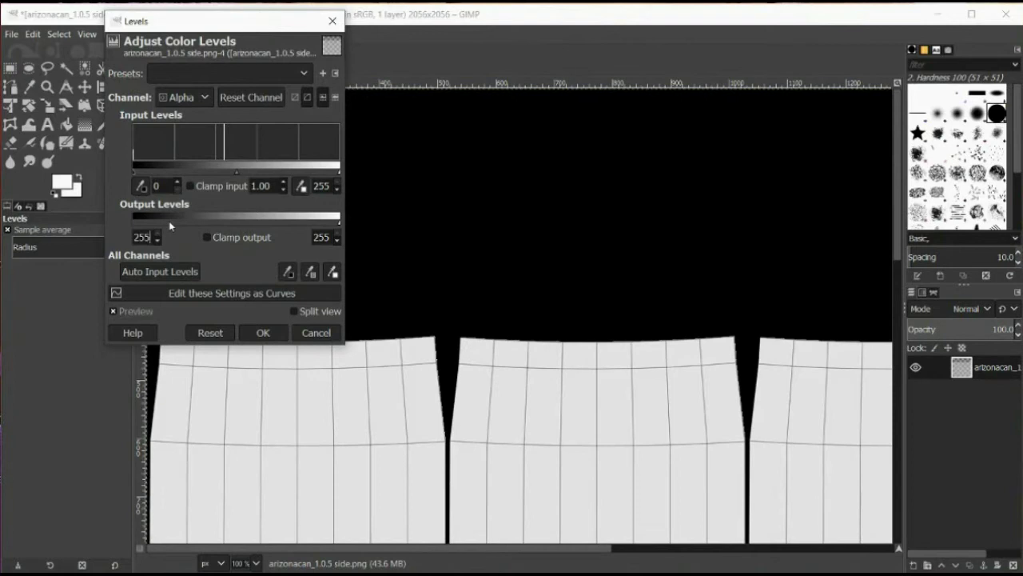
pyautogui.click(260, 331)
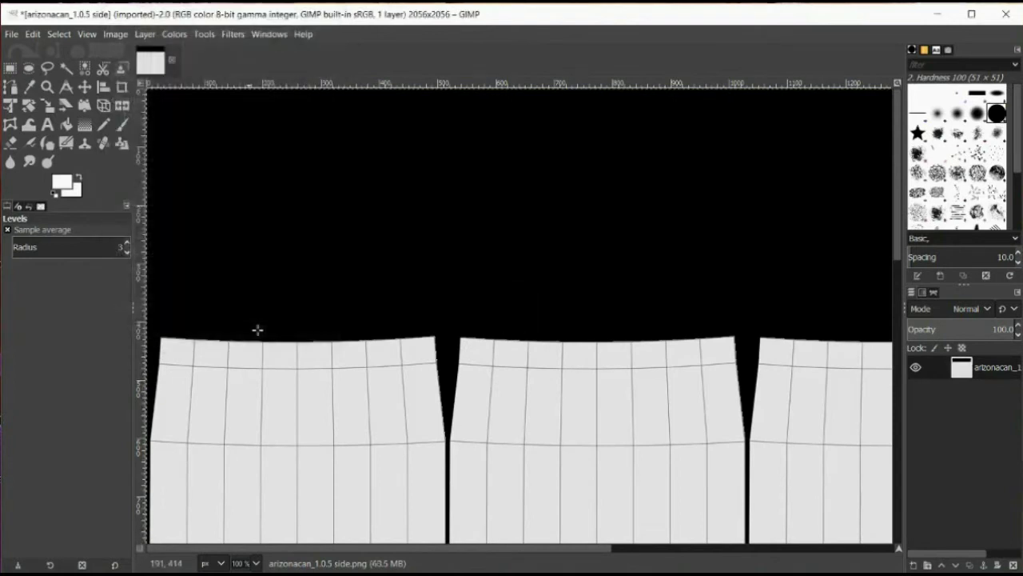
# - Bucket-fill the black background with white, undoing one stray fill
pyautogui.click(67, 125)
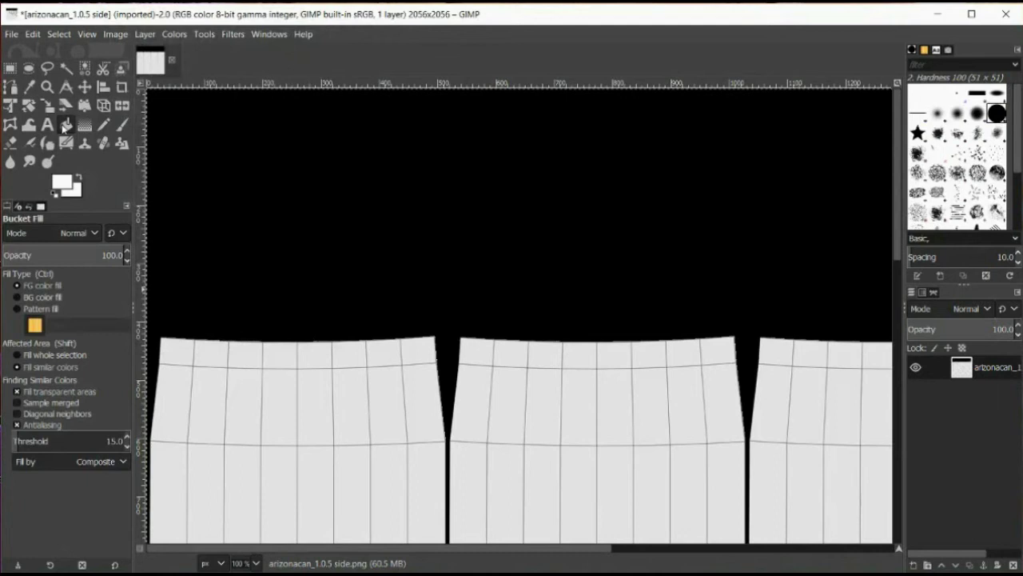
pyautogui.click(295, 209)
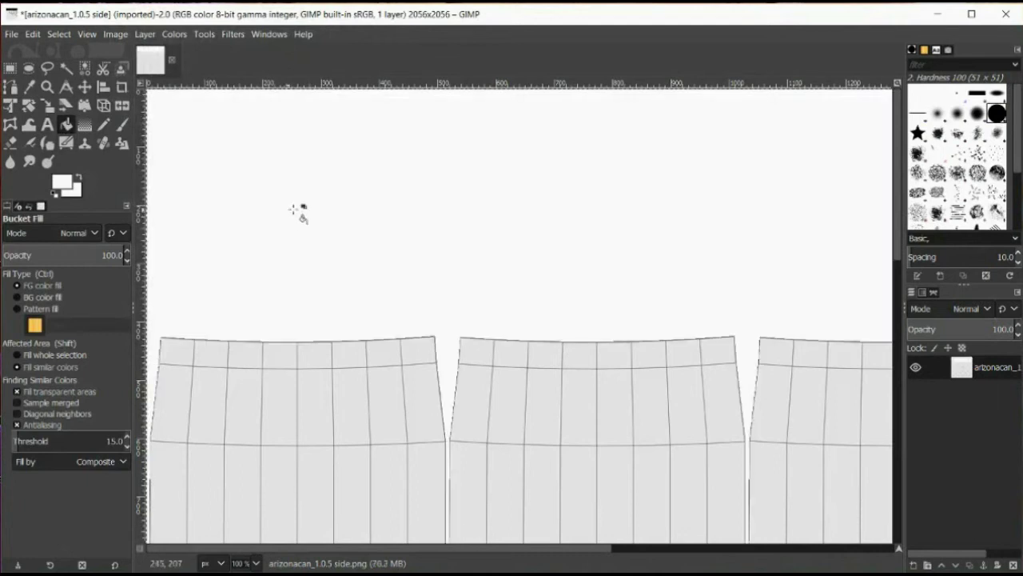
pyautogui.click(430, 323)
pyautogui.hotkey('ctrl', 'z')
pyautogui.click(255, 562)
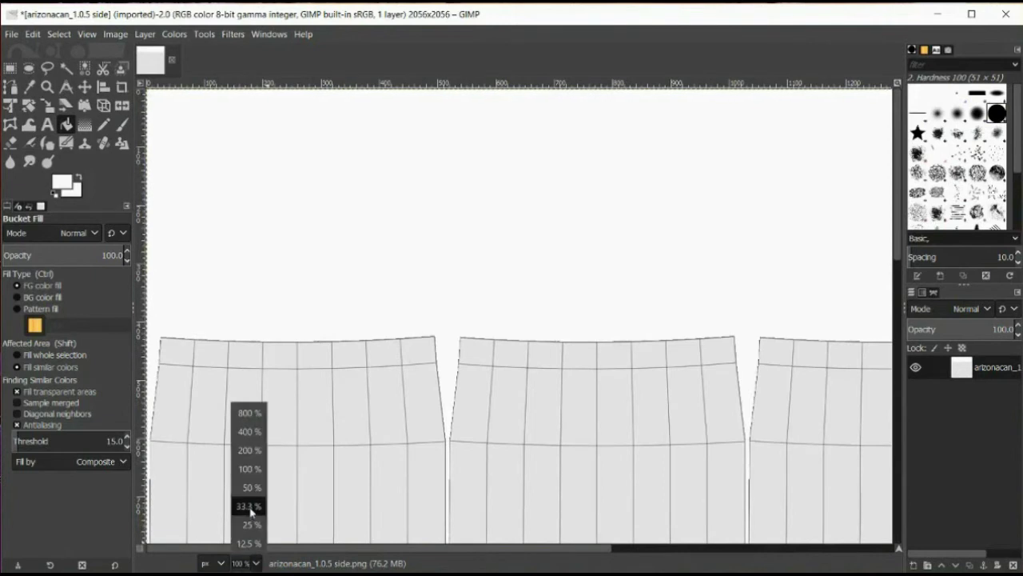
pyautogui.click(248, 506)
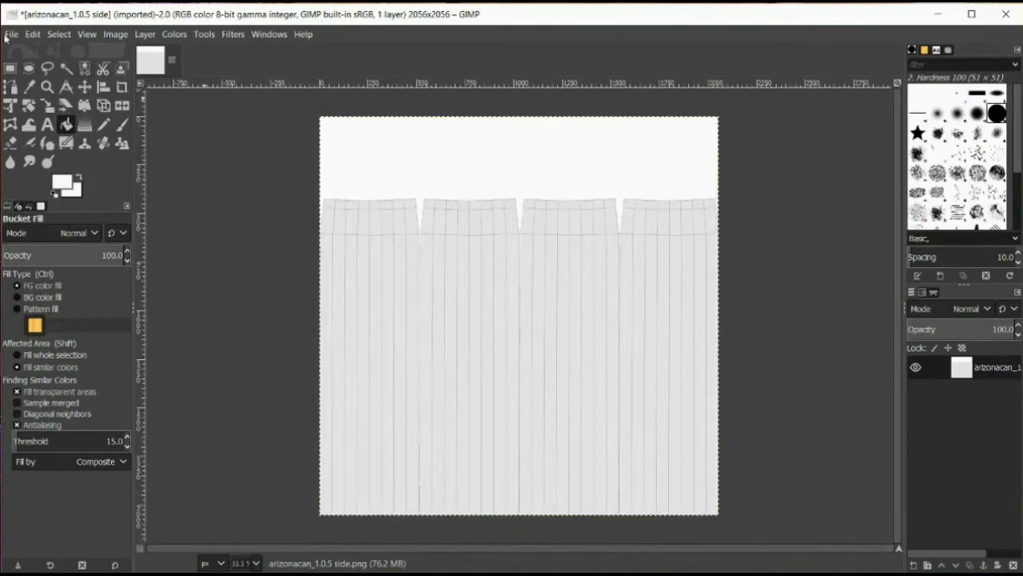
# - Export the image as arizonacan_1.0.5 Side UV Layout.png with default PNG options
pyautogui.click(6, 36)
pyautogui.click(44, 250)
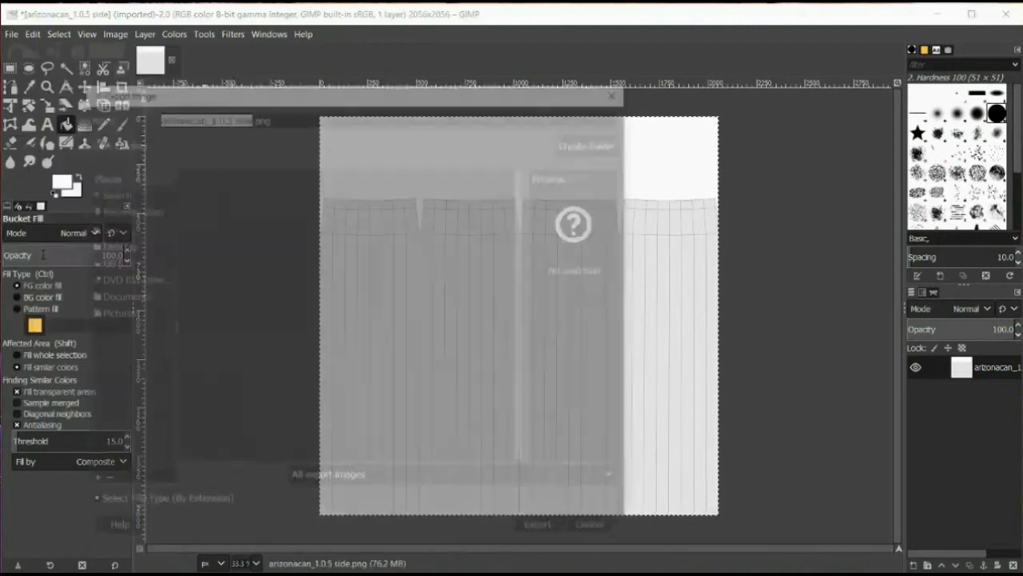
pyautogui.click(314, 115)
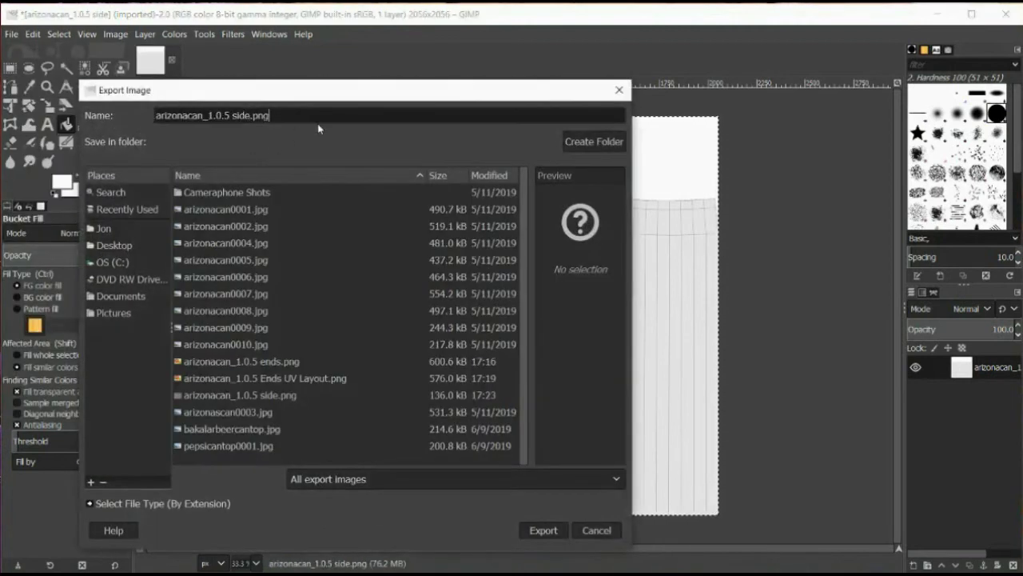
pyautogui.press('Left')
pyautogui.press('Left')
pyautogui.press('Left')
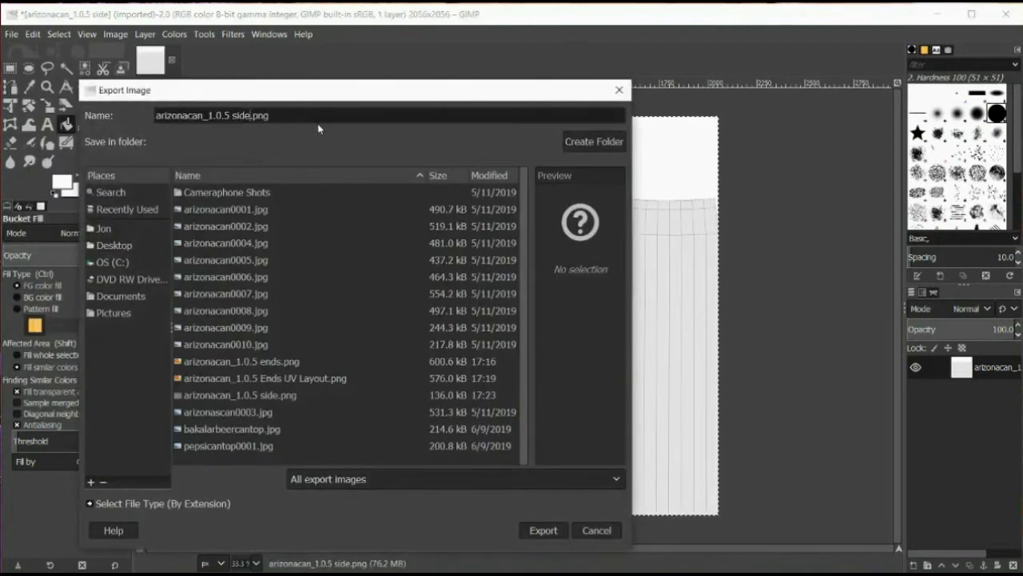
pyautogui.press('BackSpace')
pyautogui.write('Side')
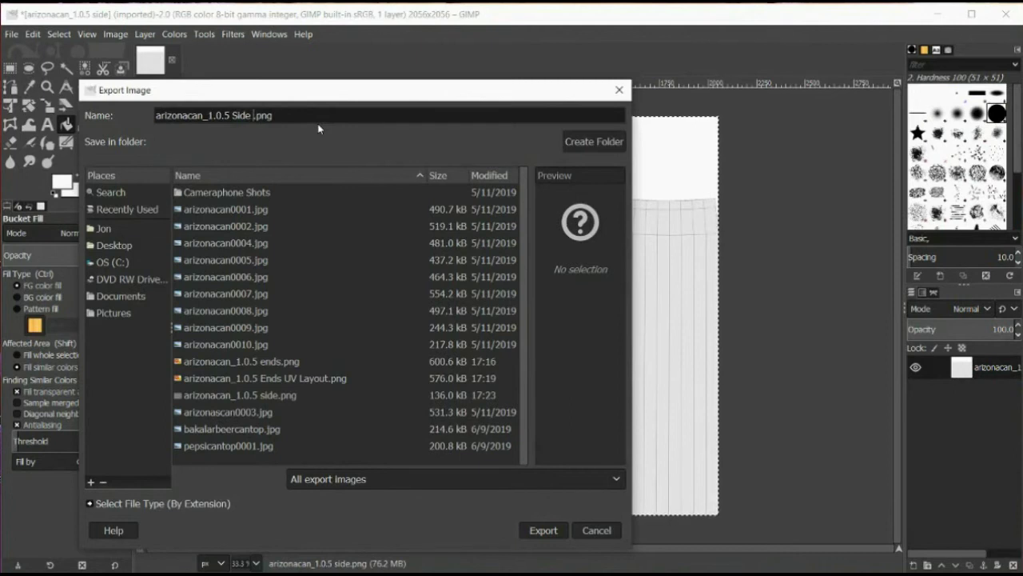
pyautogui.write(' UV Layout')
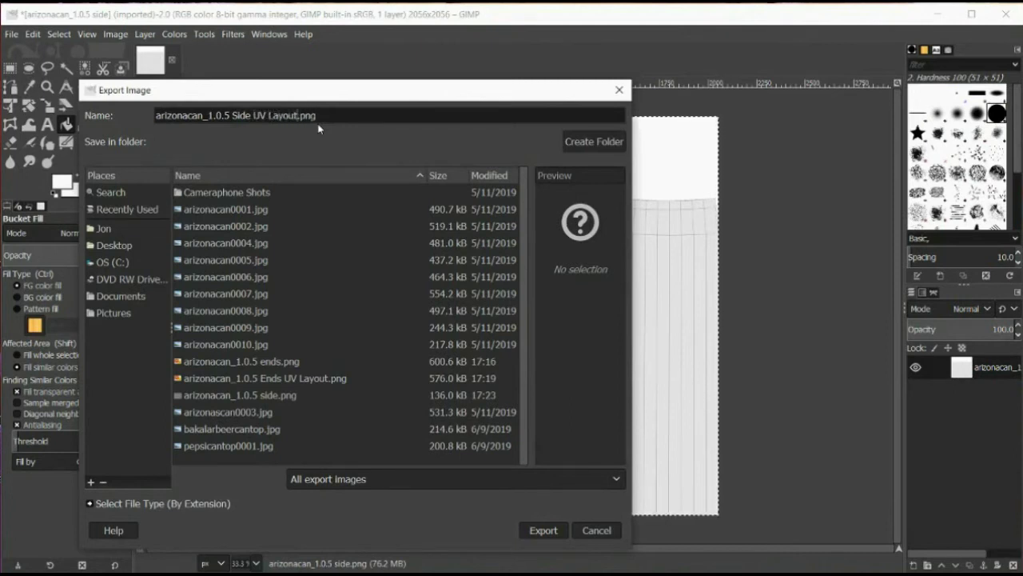
pyautogui.press('End')
pyautogui.click(542, 530)
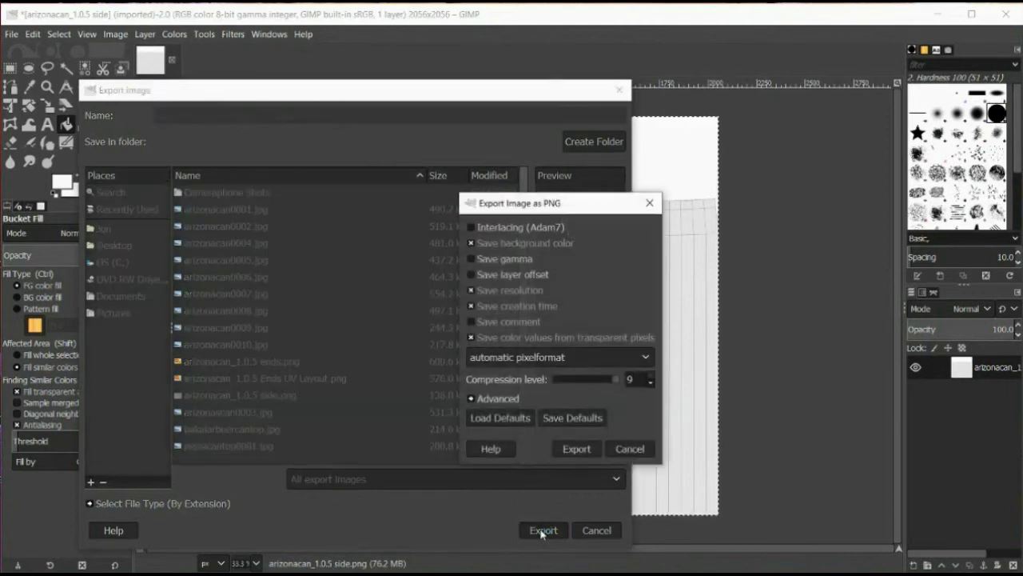
pyautogui.click(574, 449)
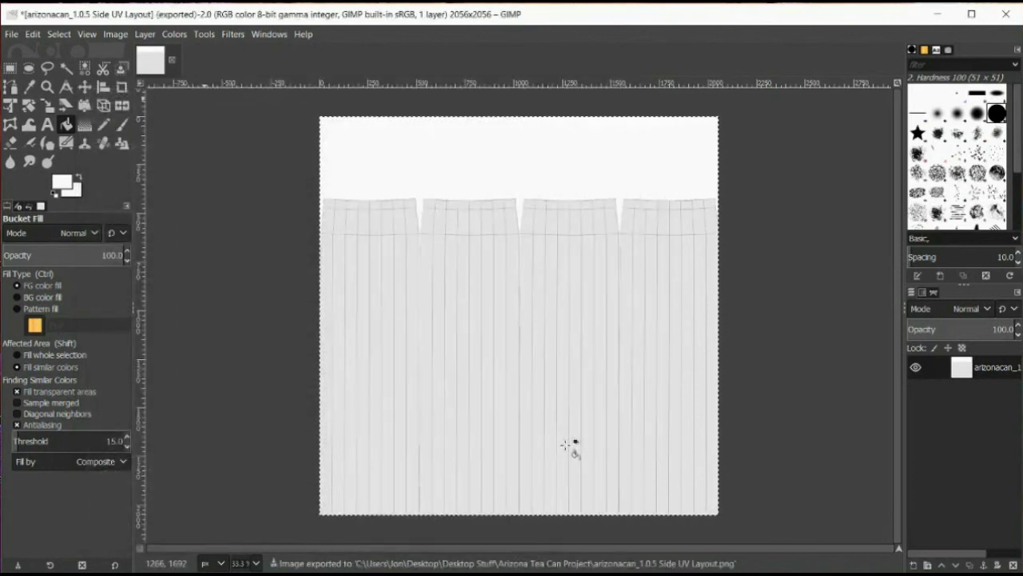
# - Quit GIMP, discarding unsaved changes
pyautogui.click(11, 34)
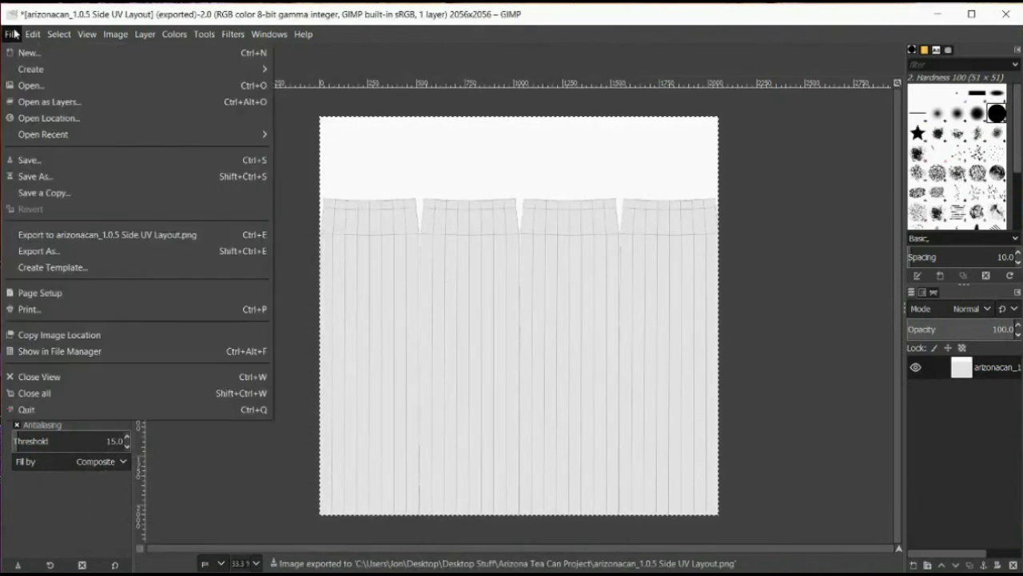
pyautogui.click(124, 413)
pyautogui.click(263, 308)
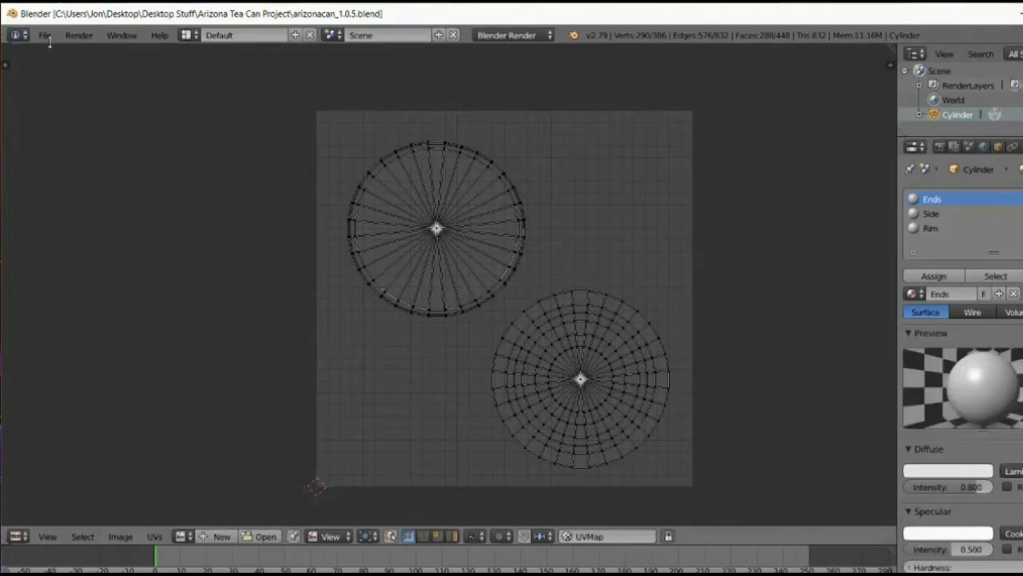
# - In 3D View, select only the Rim material faces, then return to the UV editor
pyautogui.click(20, 537)
pyautogui.click(33, 518)
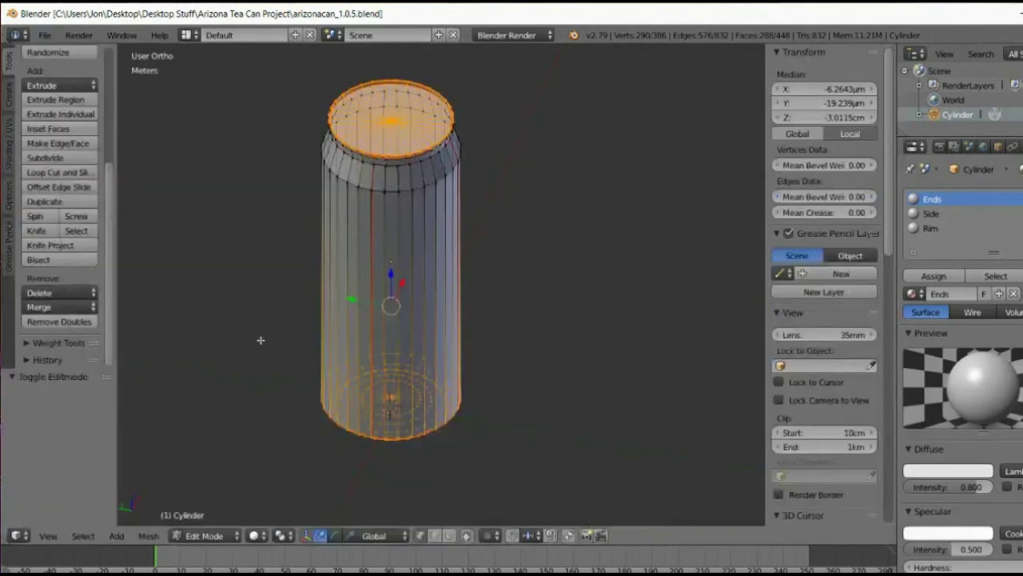
pyautogui.click(81, 535)
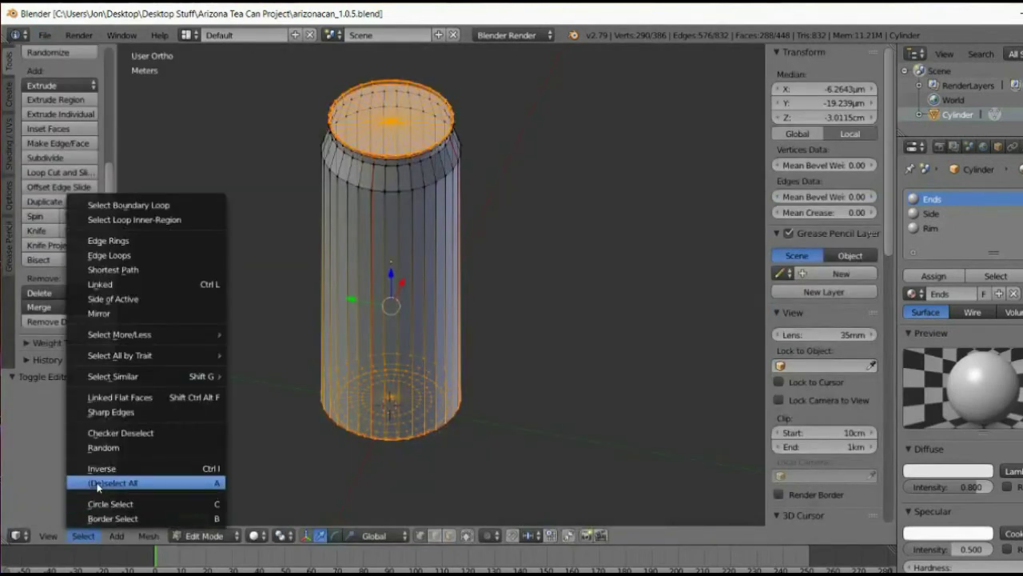
pyautogui.click(112, 482)
pyautogui.click(930, 229)
pyautogui.click(990, 276)
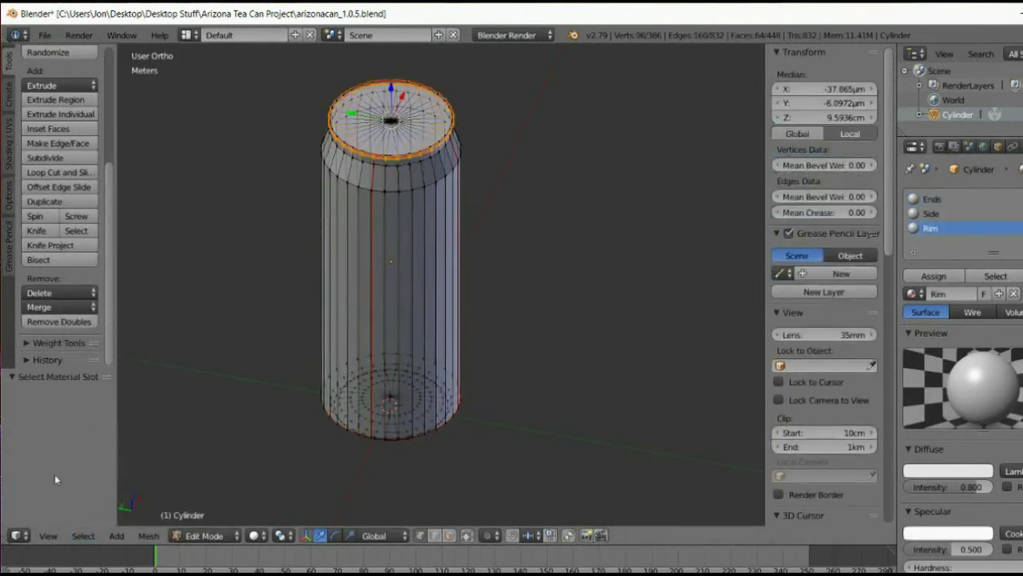
pyautogui.click(27, 541)
pyautogui.click(64, 420)
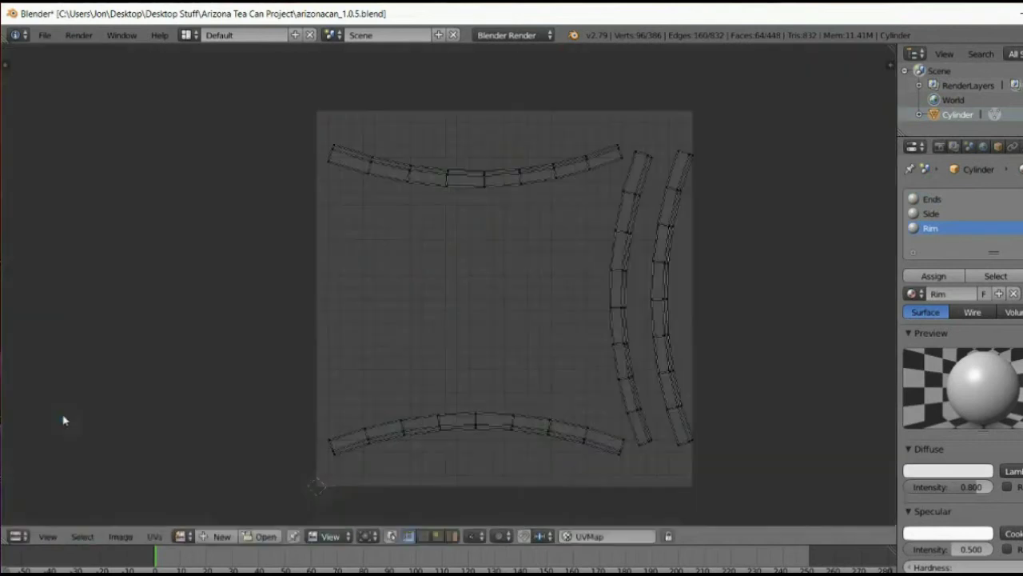
pyautogui.click(155, 536)
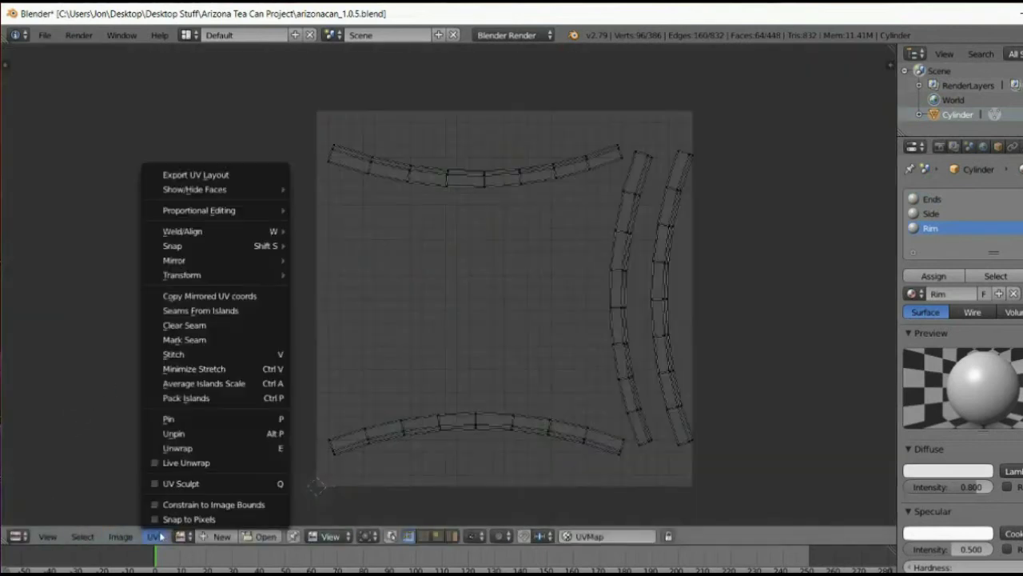
# - Start a UV layout export and set its size to 2056×2056
pyautogui.click(231, 175)
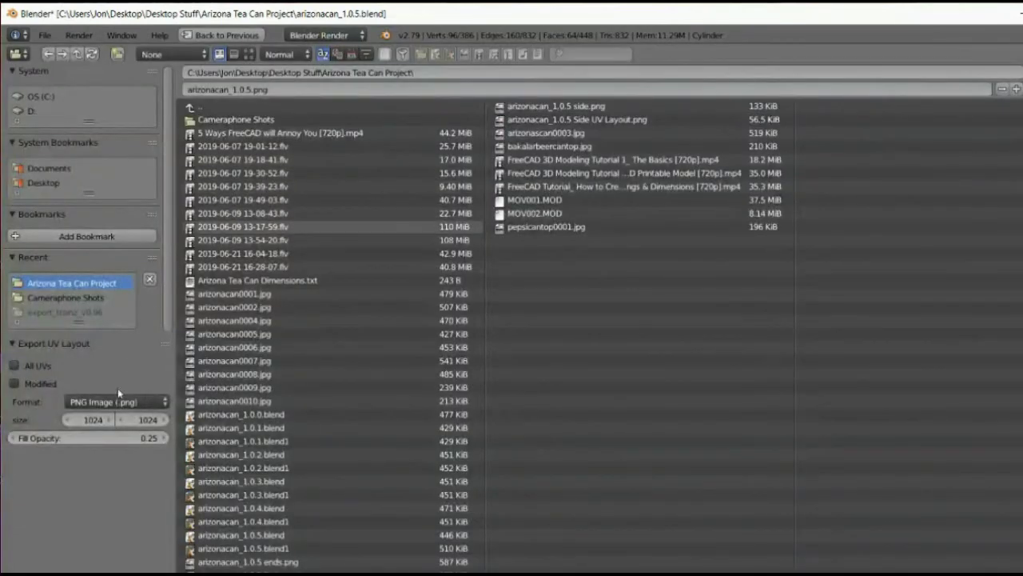
pyautogui.click(104, 420)
pyautogui.write('20')
pyautogui.write('48')
pyautogui.press('Return')
pyautogui.click(145, 424)
pyautogui.write('20')
pyautogui.write('56')
pyautogui.press('Return')
# - Export the layout as arizonacan_1.0.5 rim.png and quit Blender
pyautogui.click(325, 87)
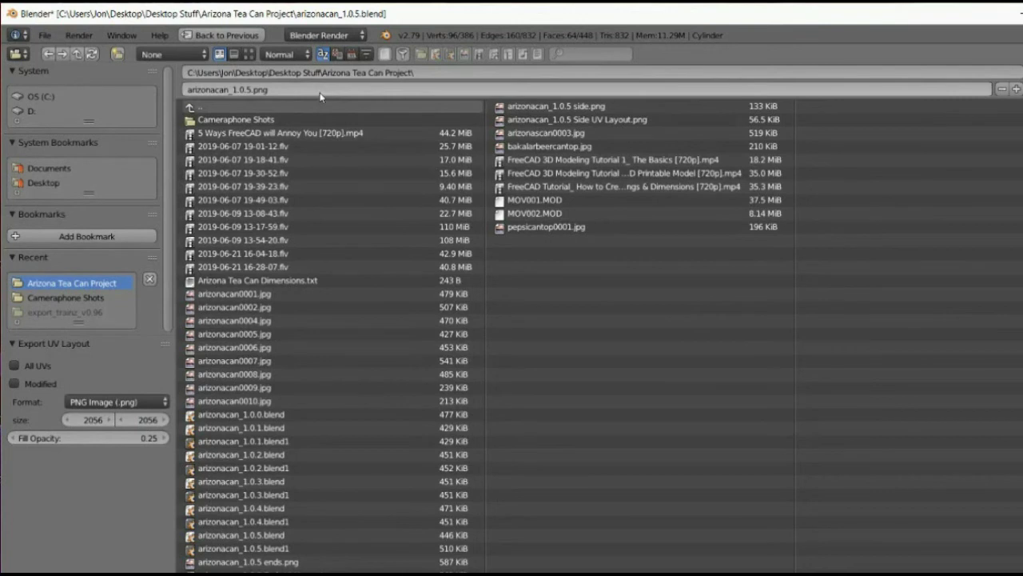
pyautogui.press('Return')
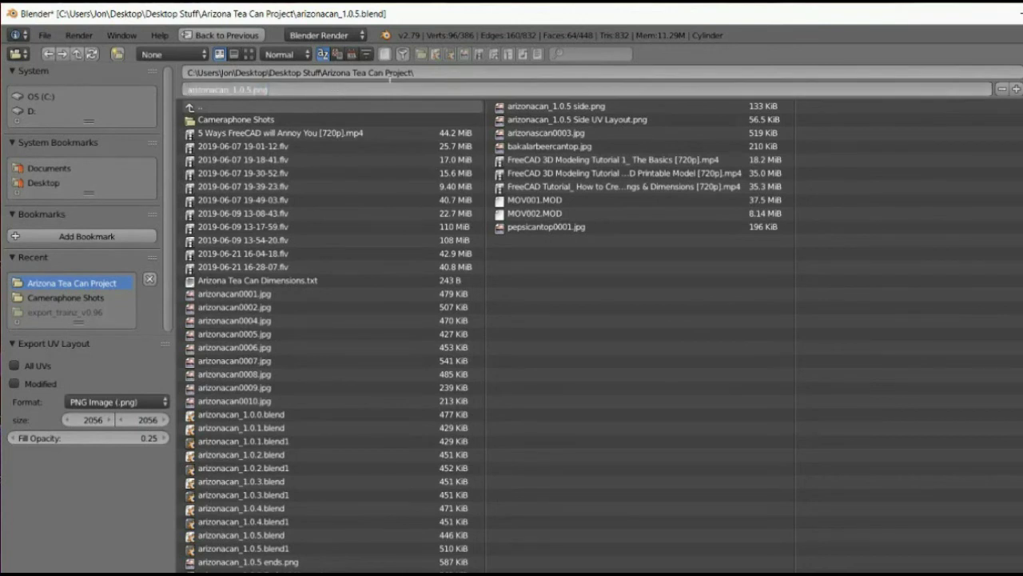
pyautogui.write('cm')
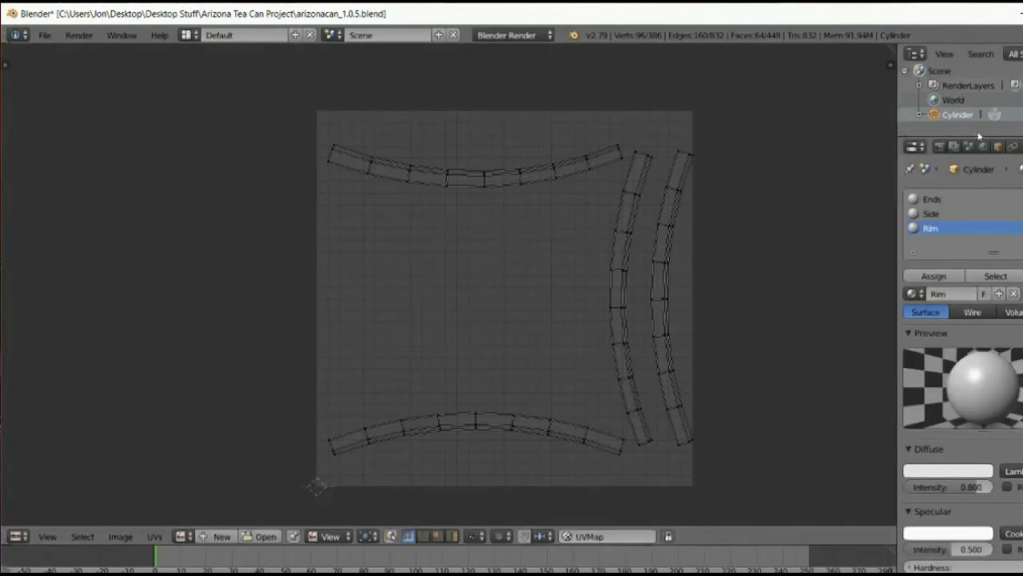
pyautogui.click(45, 35)
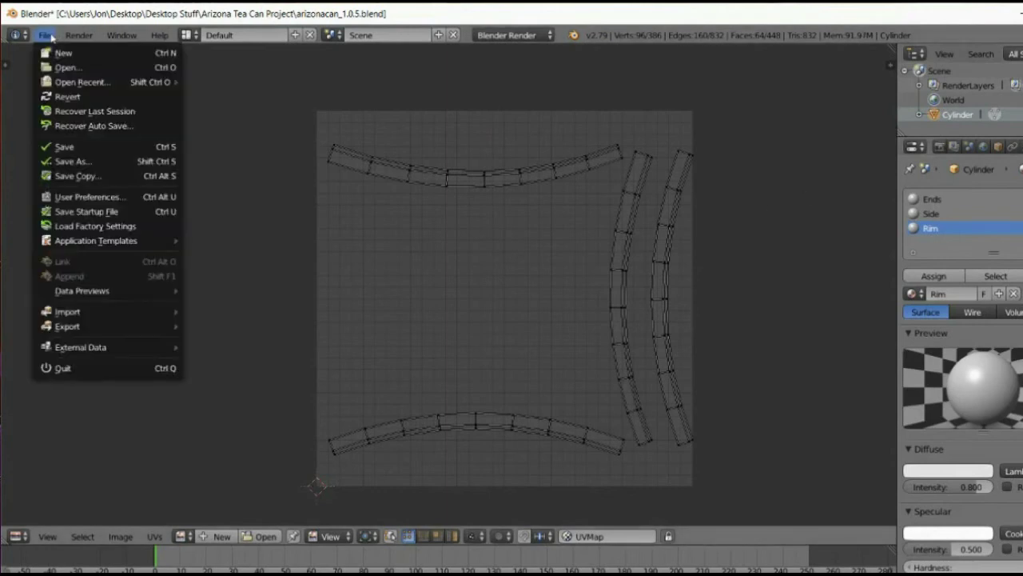
pyautogui.click(72, 370)
# - Quit Blender and open arizonacan_1.0.5 rim.png from Desktop Stuff > Arizona Tea Can Project
pyautogui.click(68, 372)
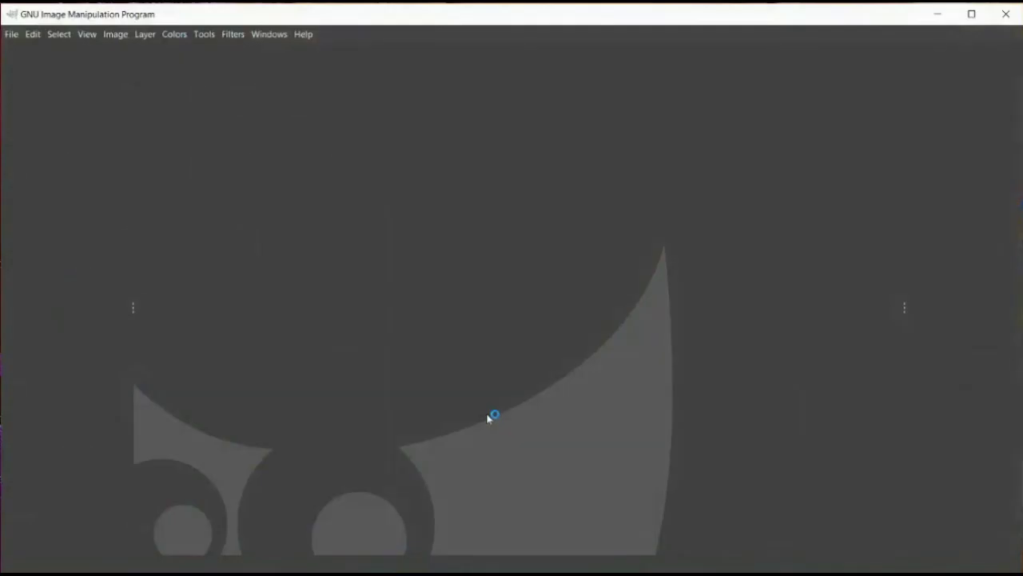
pyautogui.click(12, 34)
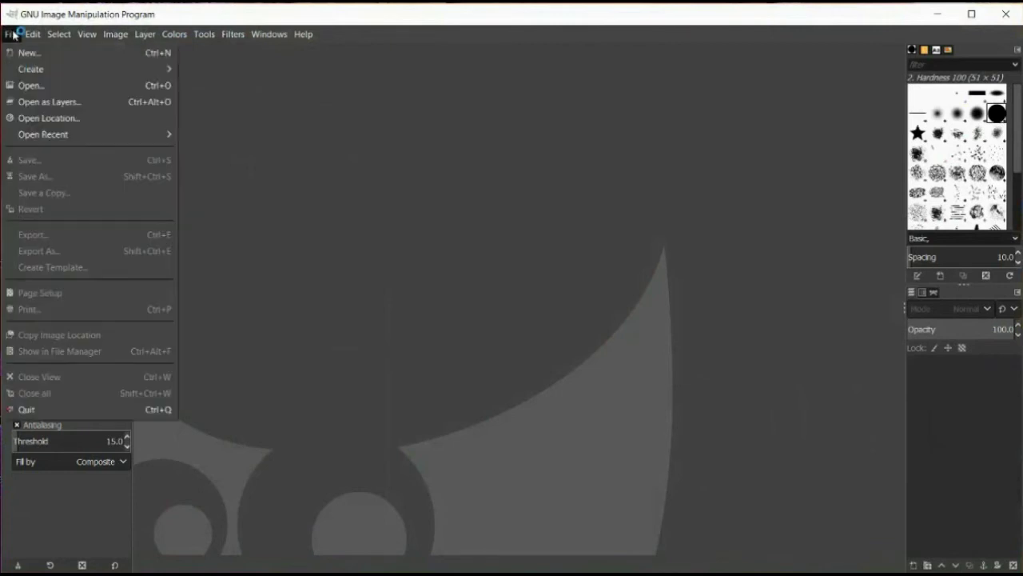
pyautogui.click(32, 85)
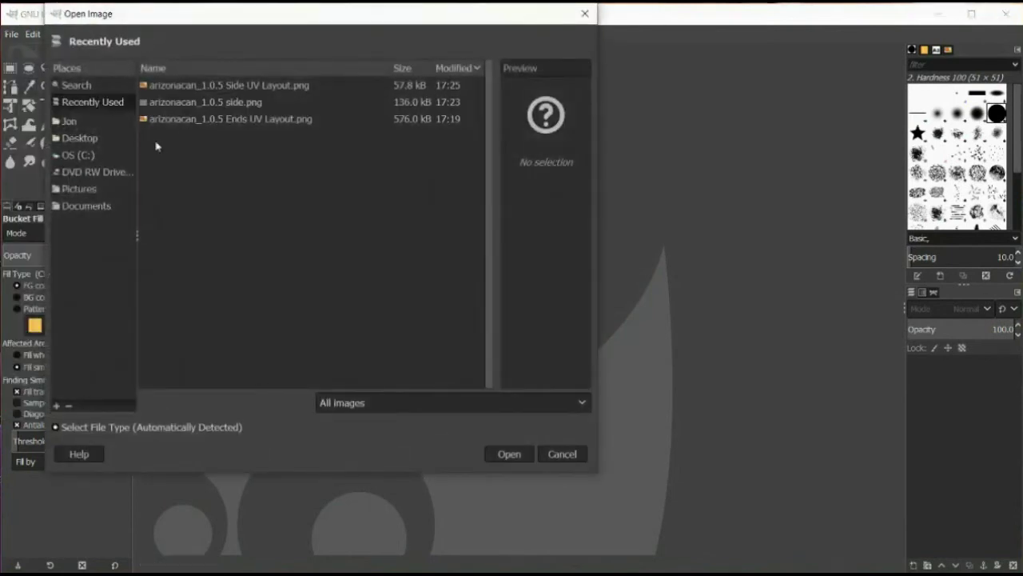
pyautogui.click(111, 139)
pyautogui.doubleClick(192, 85)
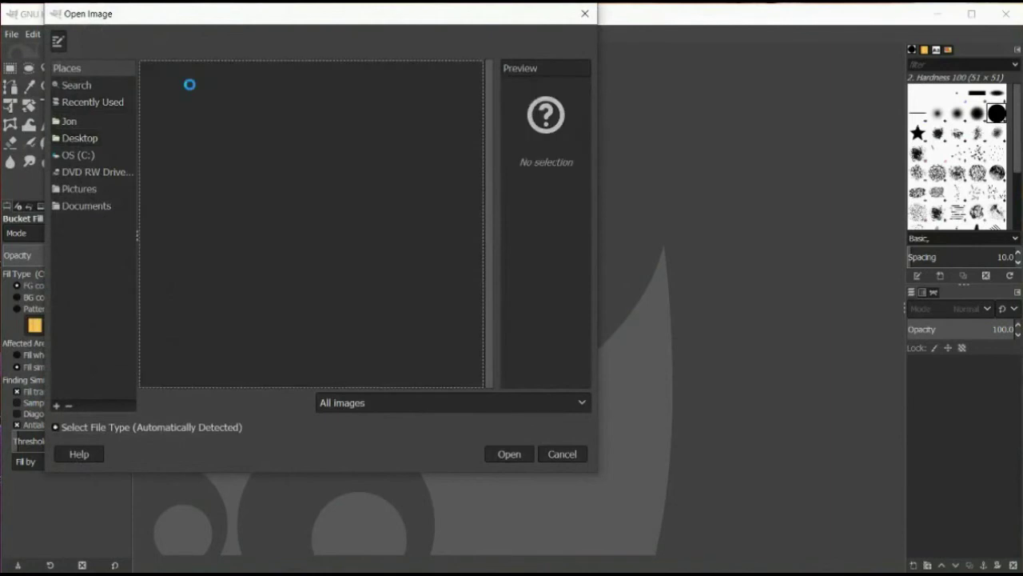
pyautogui.doubleClick(191, 86)
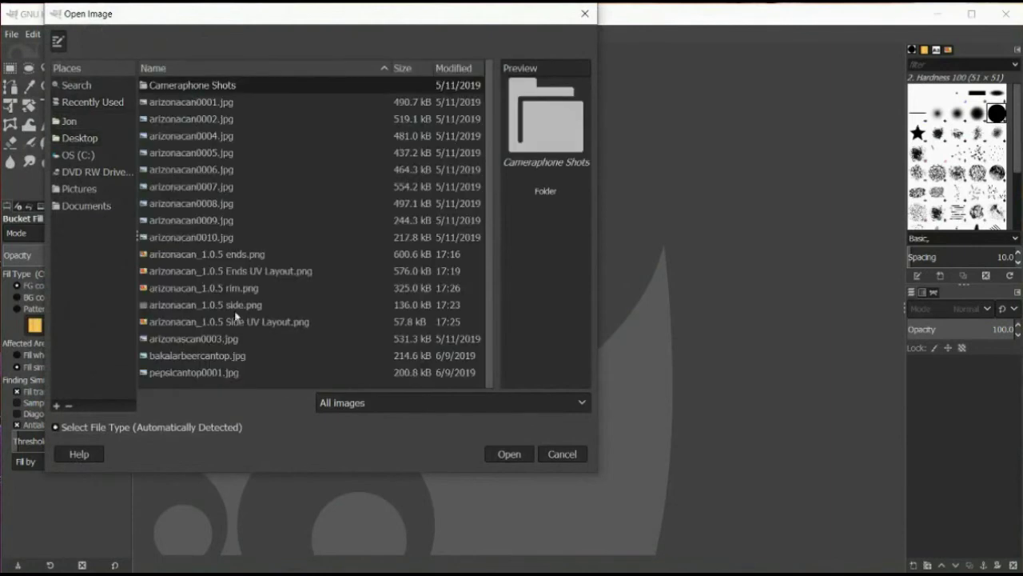
pyautogui.doubleClick(218, 291)
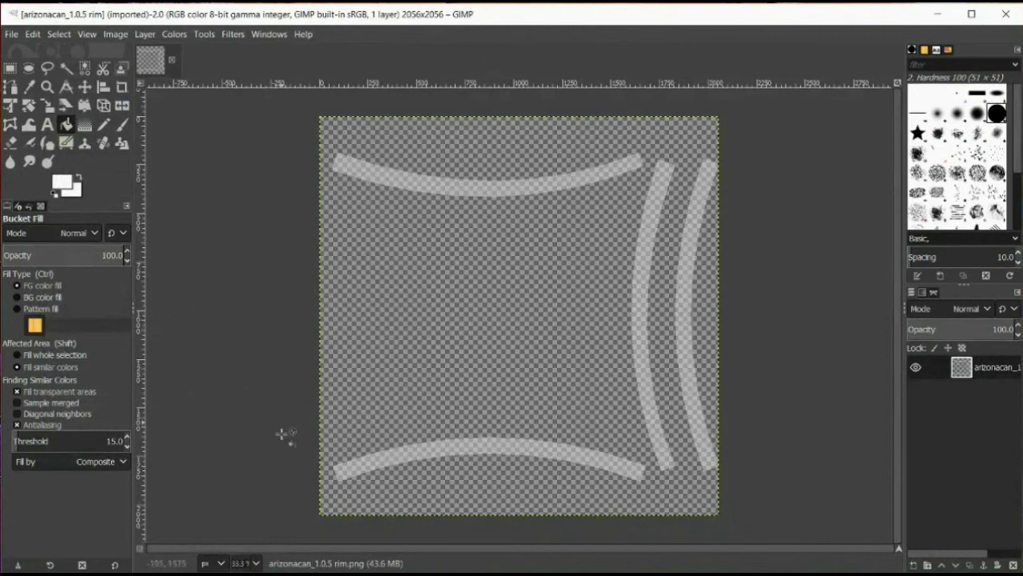
# - Inspect the rim layout at 200% and 50% zoom, then view it whole at 33.3%
pyautogui.click(256, 563)
pyautogui.click(249, 450)
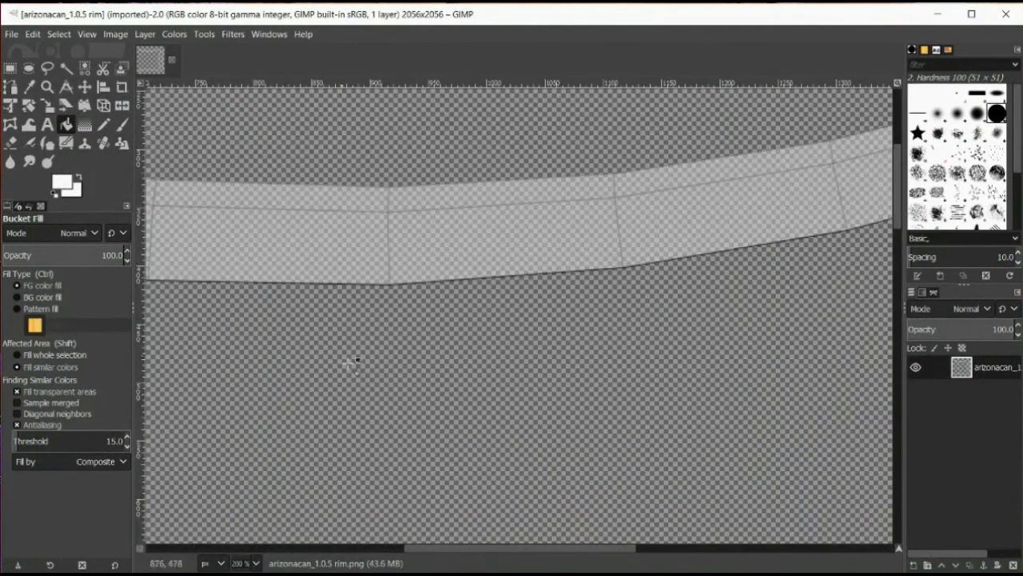
pyautogui.click(256, 563)
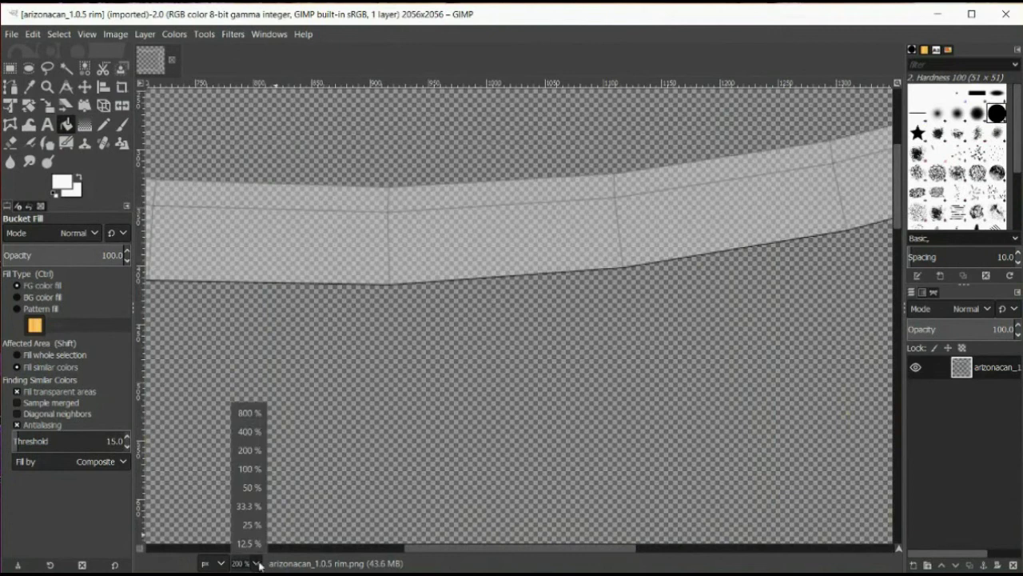
pyautogui.click(251, 490)
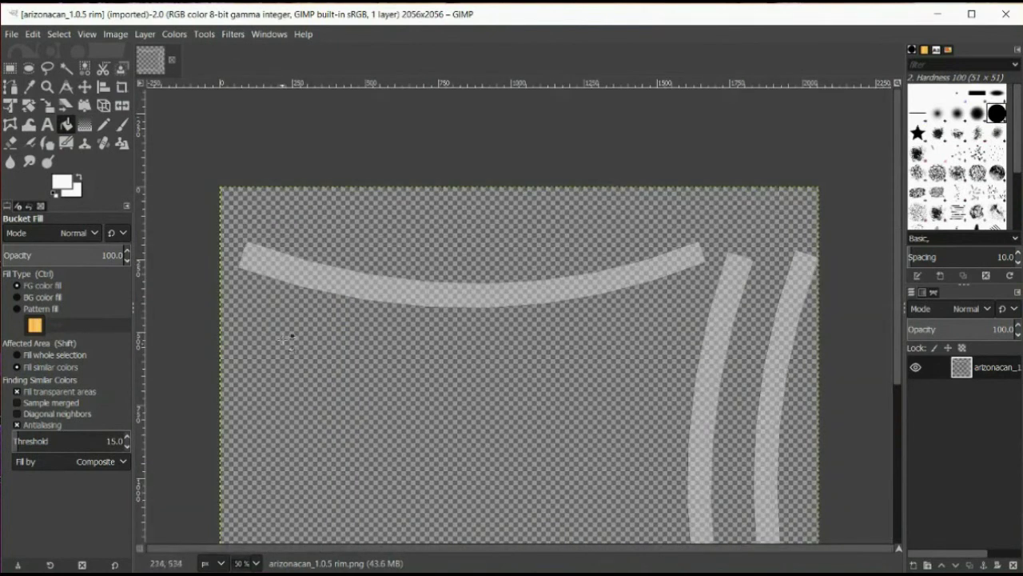
pyautogui.click(257, 563)
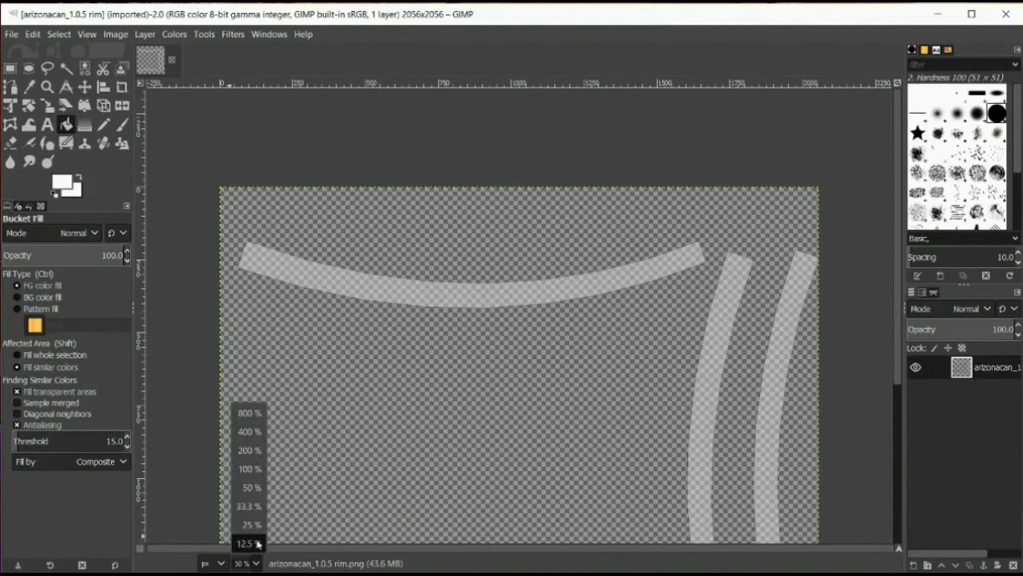
pyautogui.click(252, 505)
pyautogui.click(170, 35)
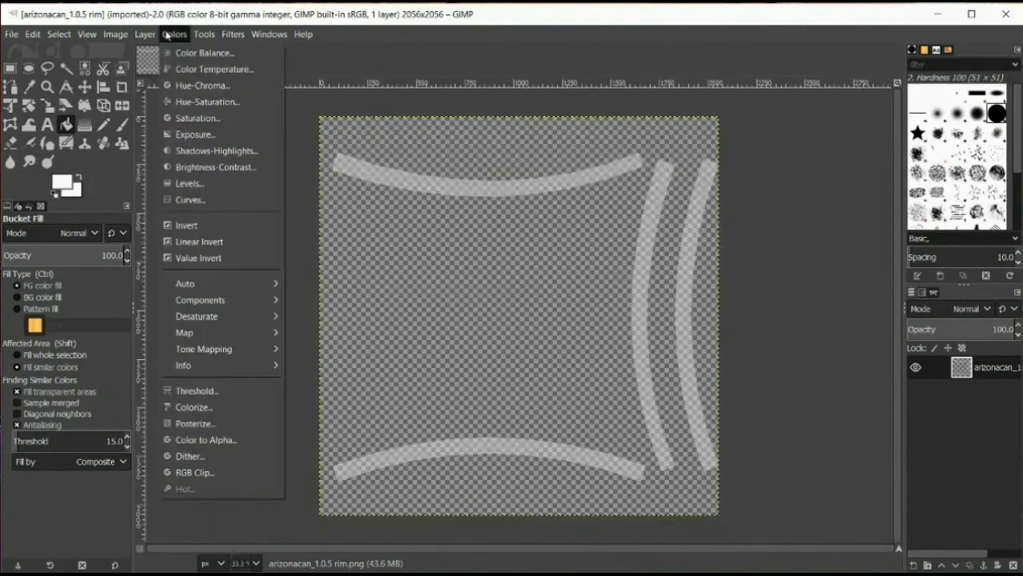
# - Make the image fully opaque with Levels, setting the Alpha channel's output low to 255
pyautogui.click(190, 183)
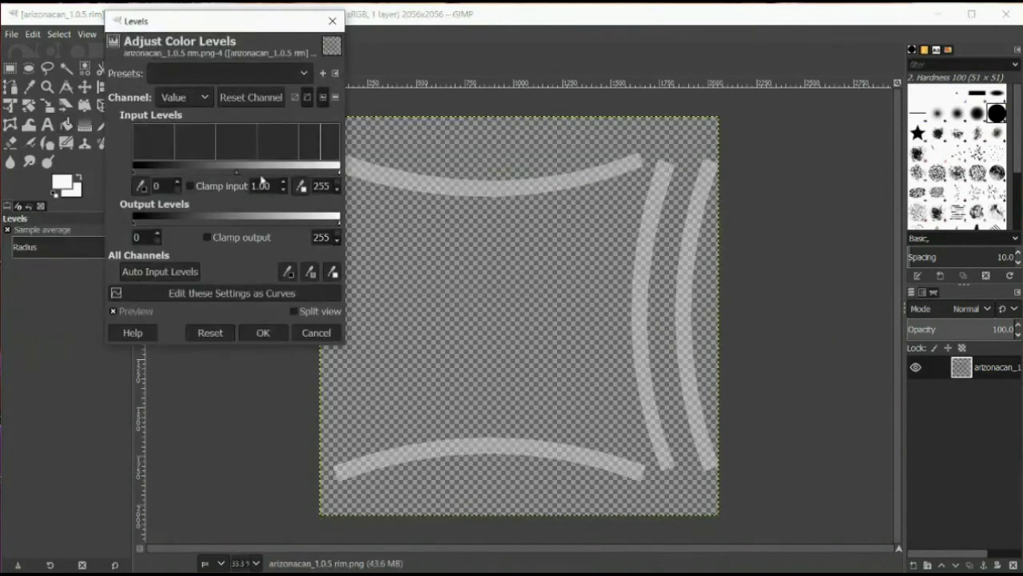
pyautogui.click(204, 97)
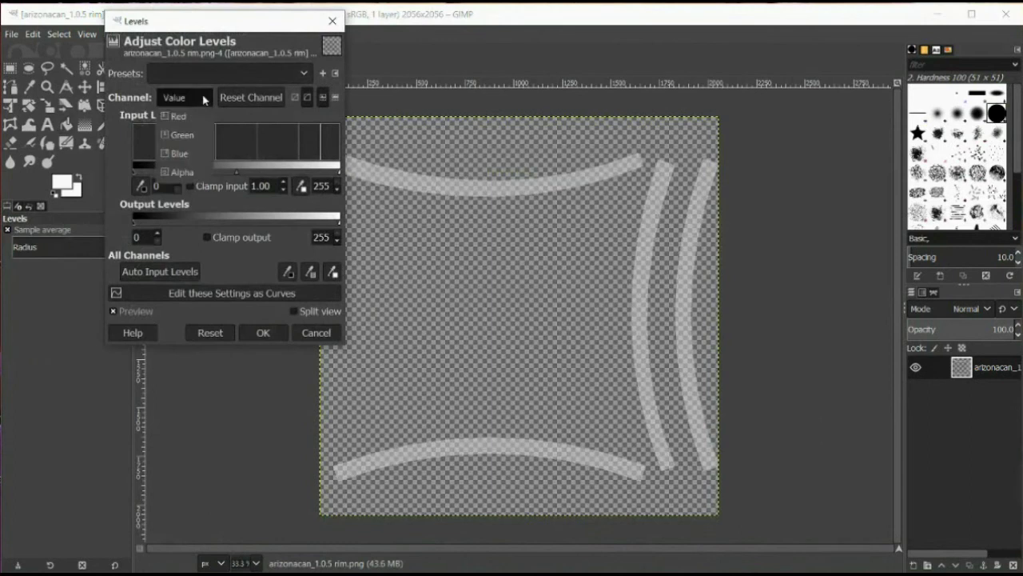
pyautogui.click(192, 166)
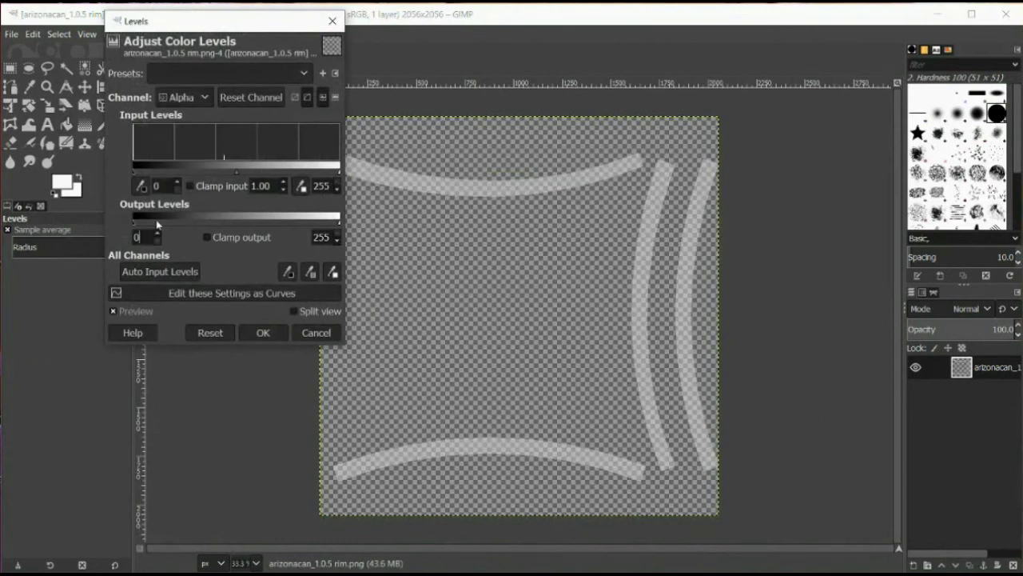
pyautogui.write('255')
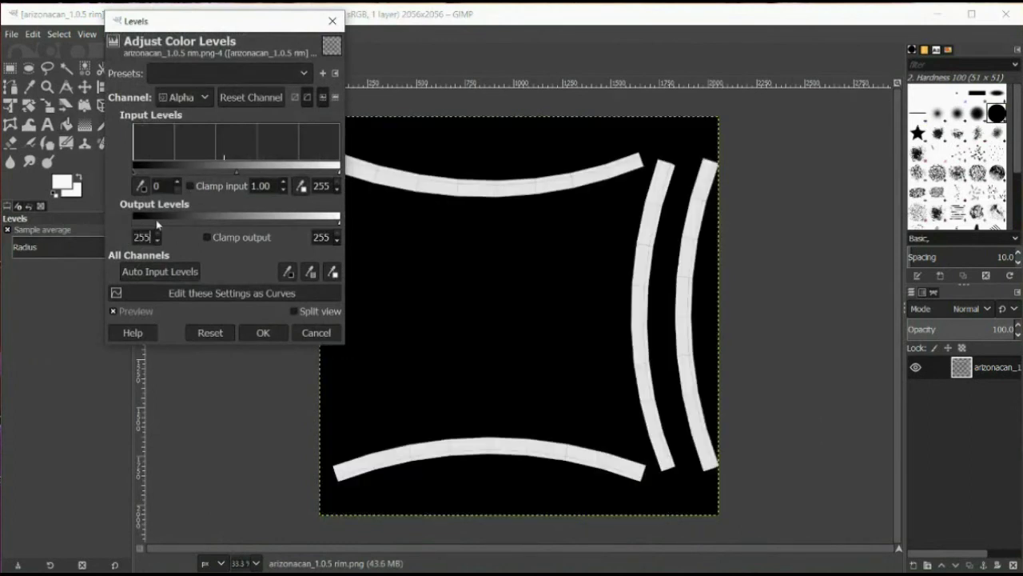
pyautogui.click(260, 332)
# - Bucket-fill the black background, including the right edge, with white
pyautogui.click(66, 124)
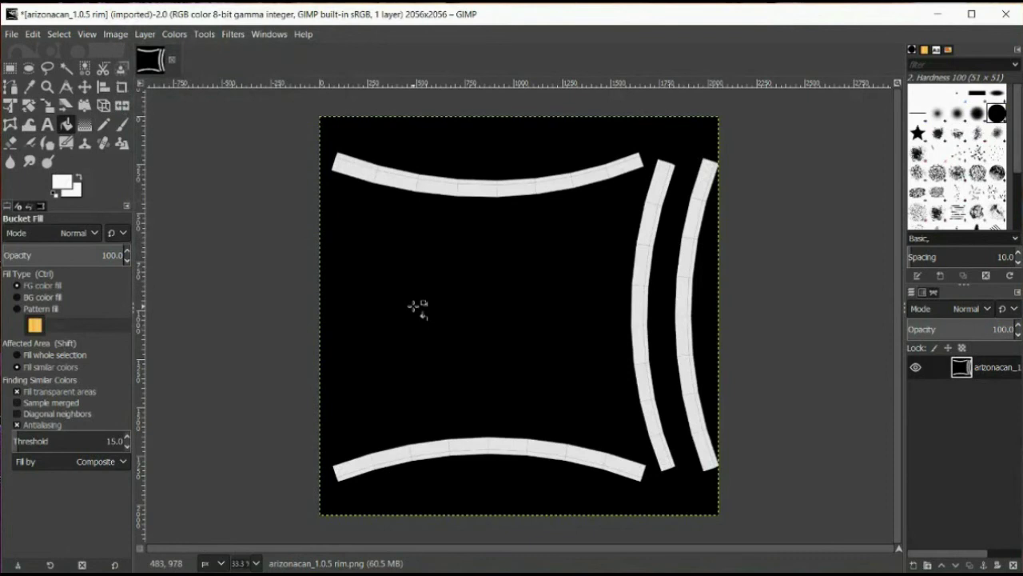
pyautogui.click(419, 306)
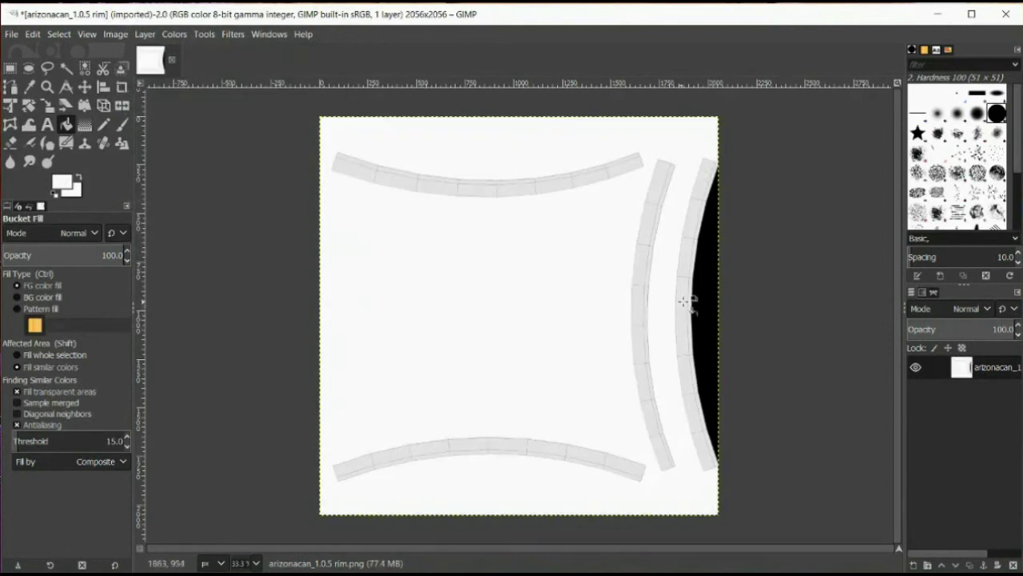
pyautogui.click(710, 298)
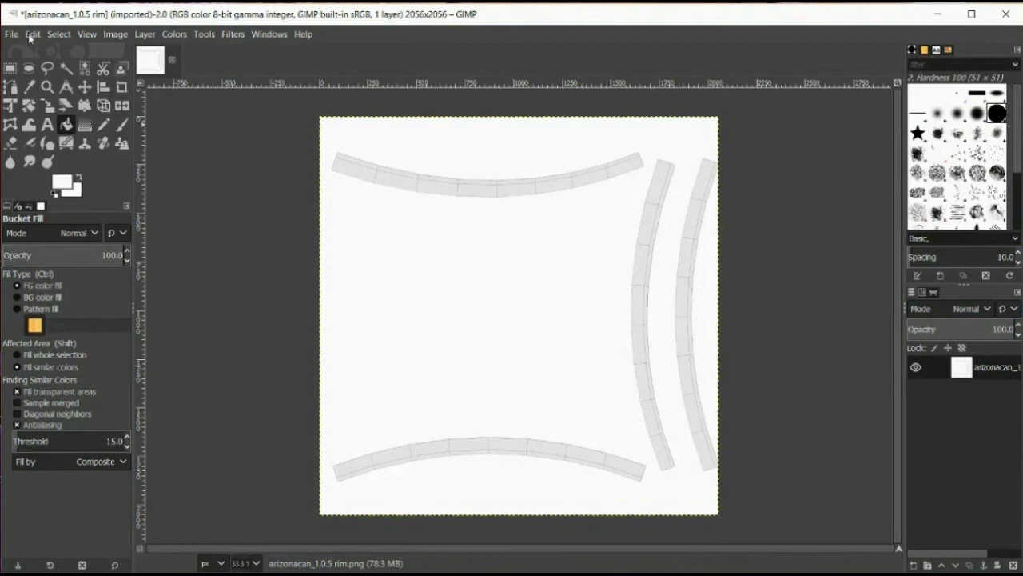
# - Export the image as 'arizonacan_1.0.5 Rim UV Layout.png', accepting the default PNG settings
pyautogui.click(10, 35)
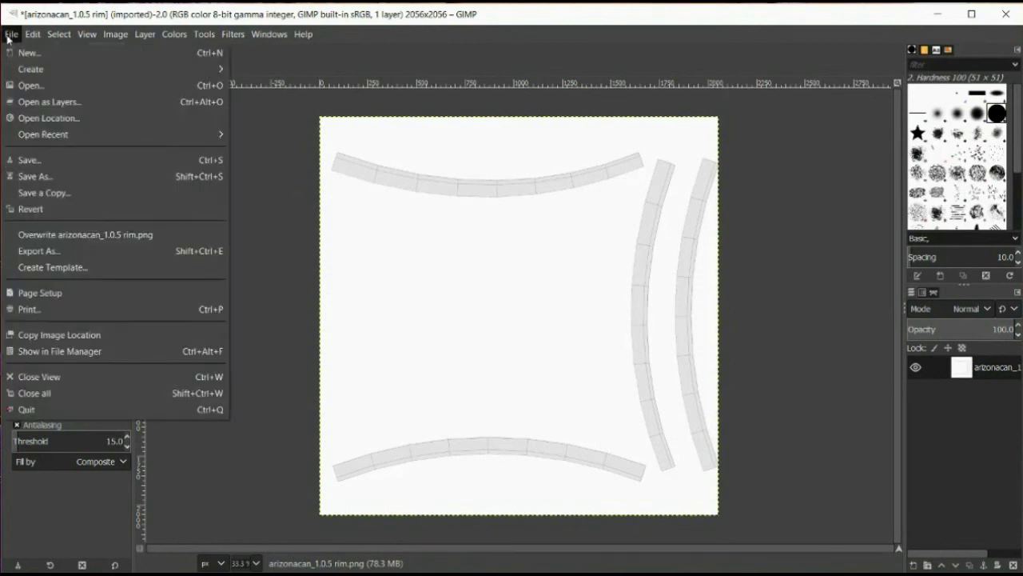
pyautogui.click(80, 252)
pyautogui.press('End')
pyautogui.press('Left')
pyautogui.press('Left')
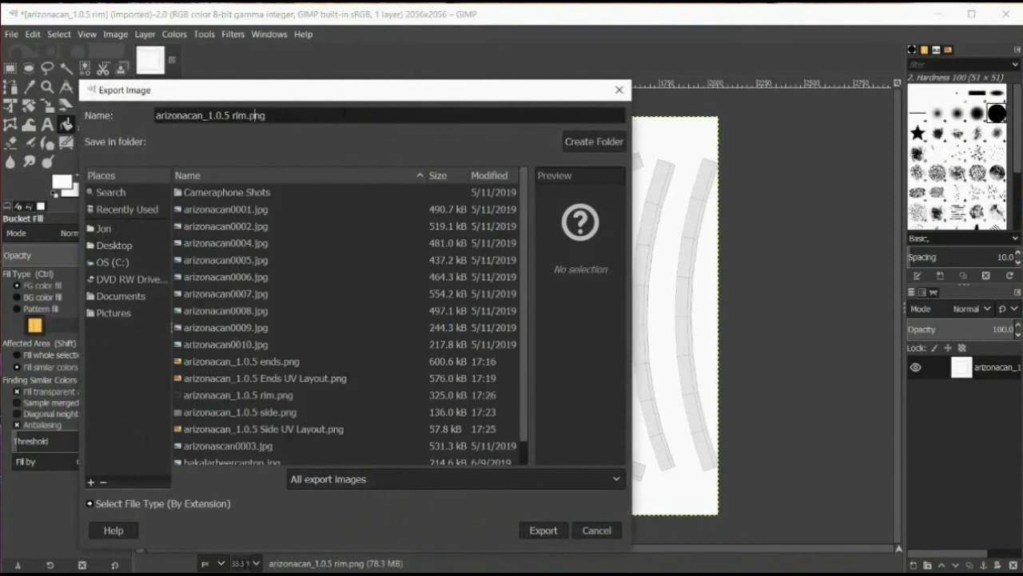
pyautogui.press('BackSpace')
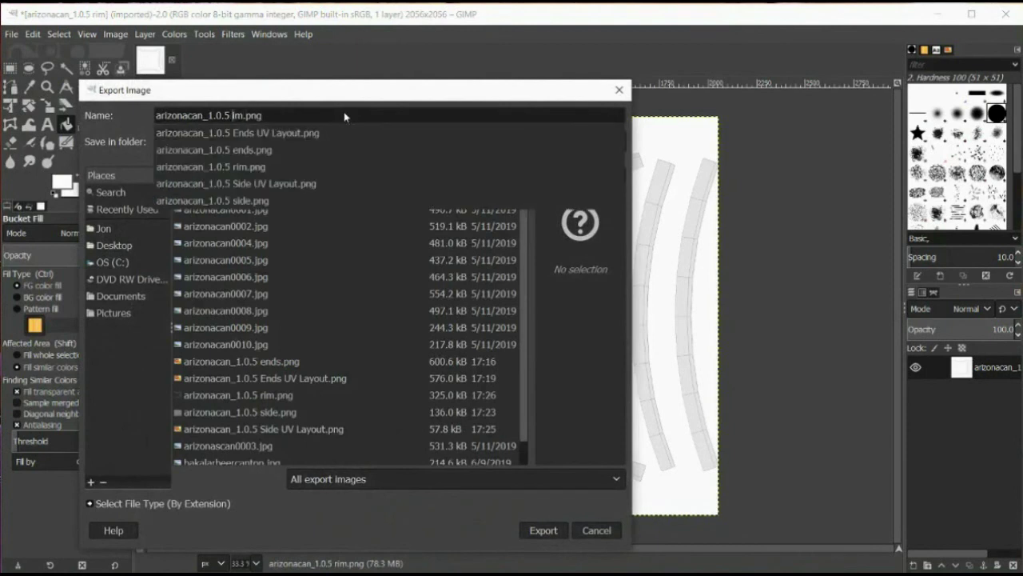
pyautogui.write('R')
pyautogui.press('Right')
pyautogui.press('Right')
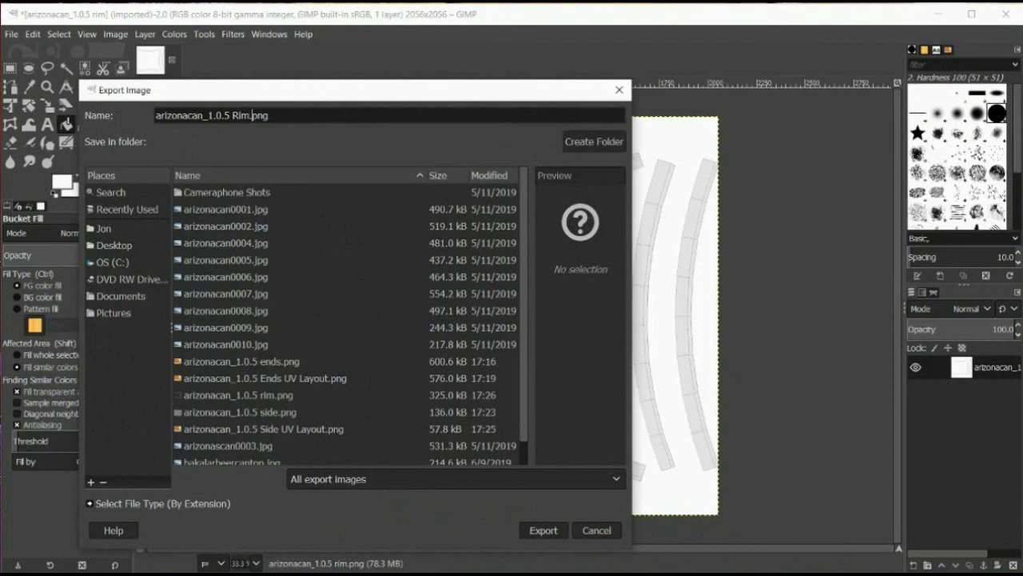
pyautogui.write('UV ')
pyautogui.write('Layout')
pyautogui.press('Left')
pyautogui.press('Left')
pyautogui.press('Left')
pyautogui.click(543, 530)
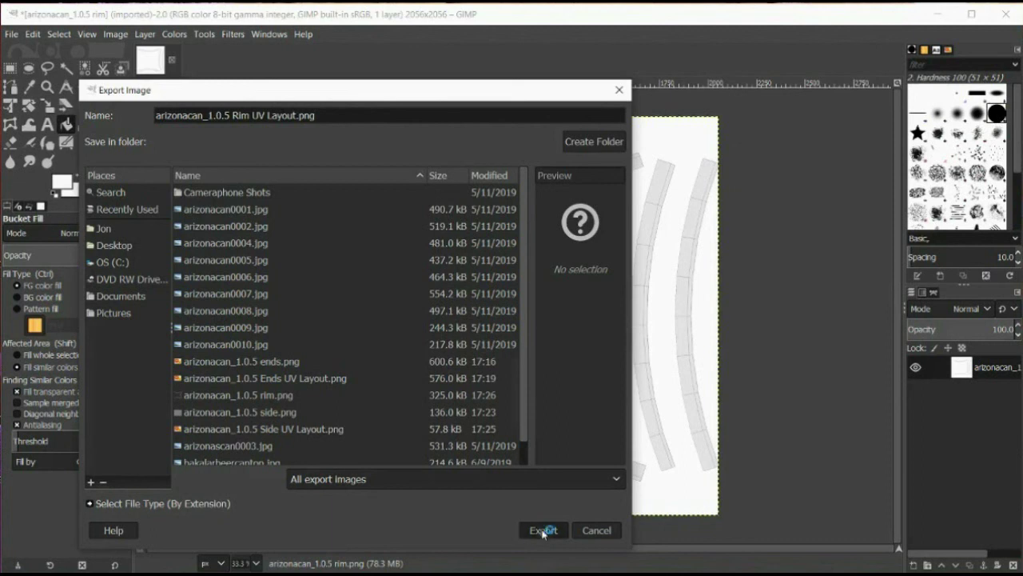
pyautogui.click(555, 444)
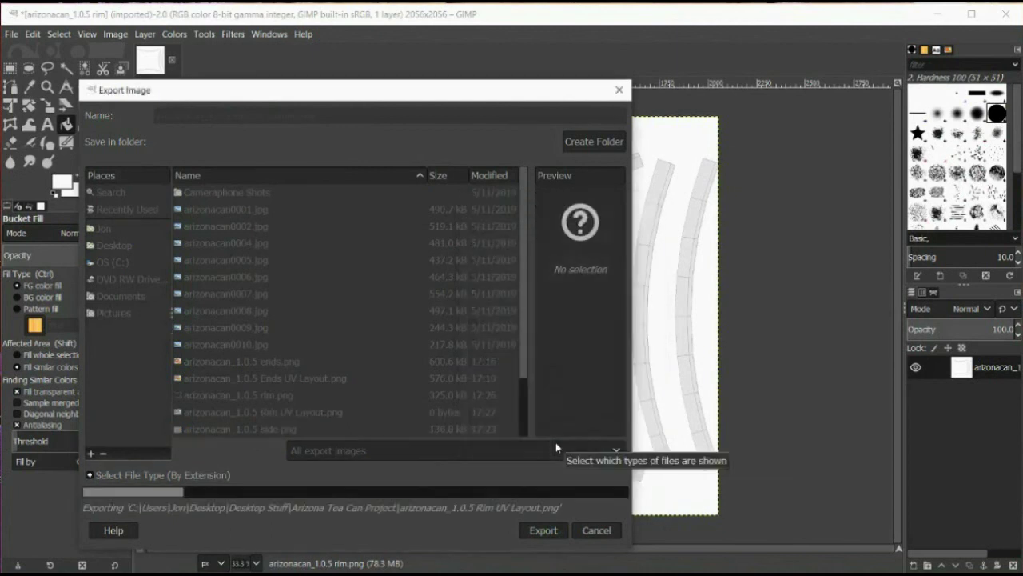
pyautogui.click(10, 35)
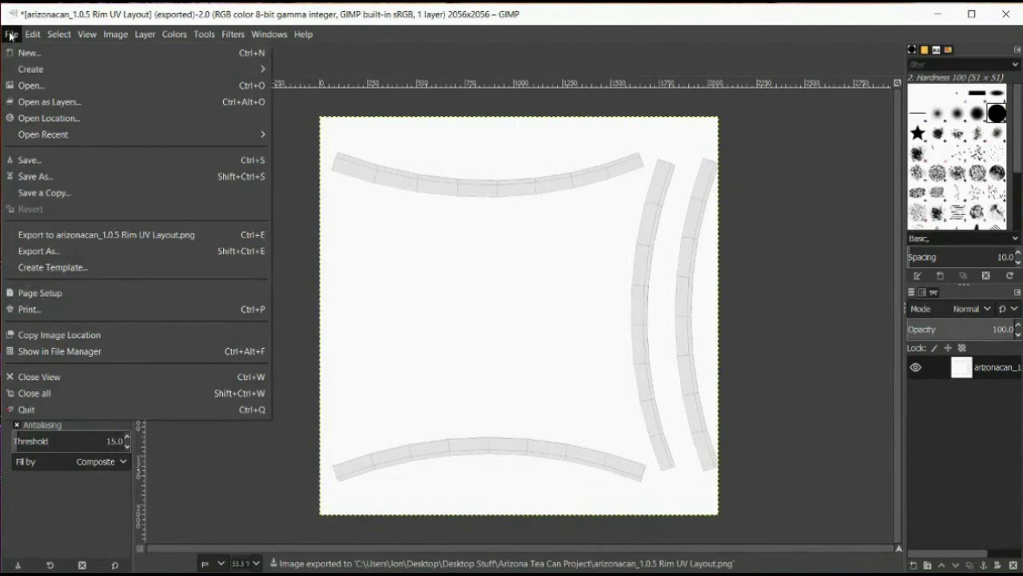
pyautogui.click(10, 35)
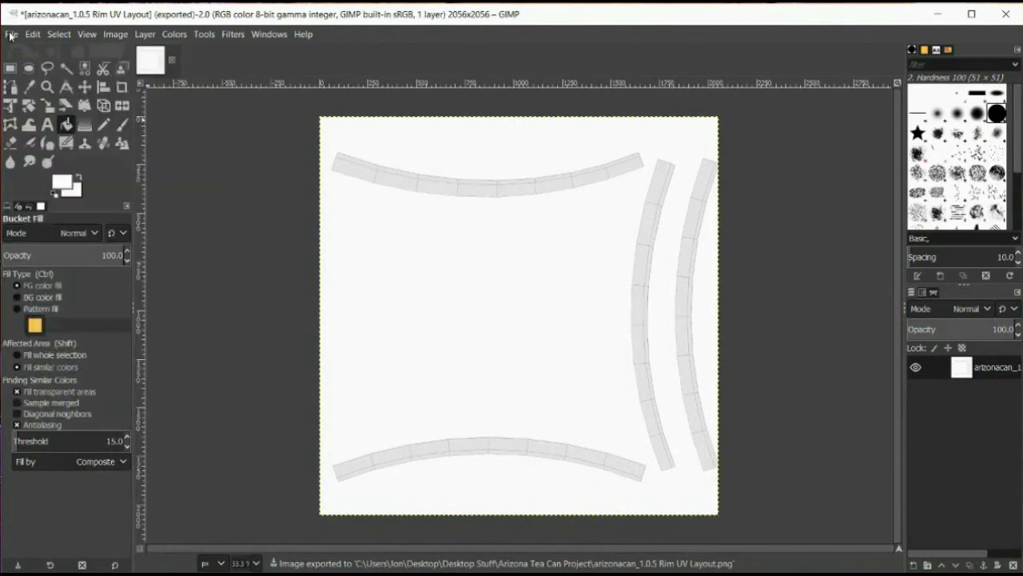